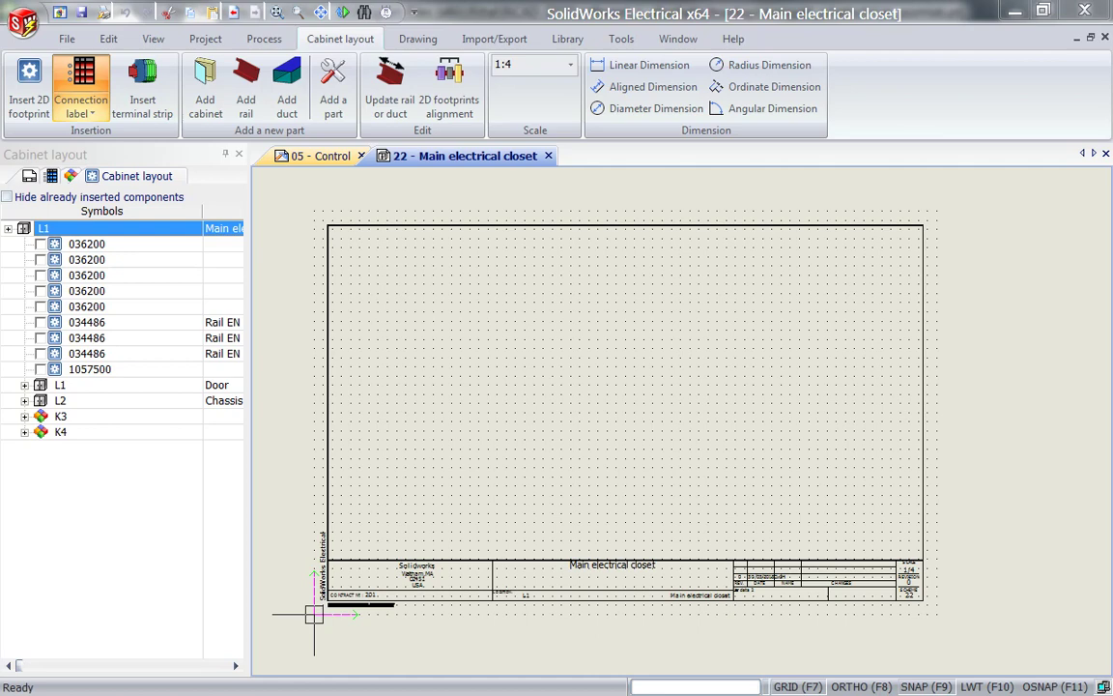
# - Insert part 1057500 as a cabinet and place it inside the Main electrical closet frame
pyautogui.click(263, 40)
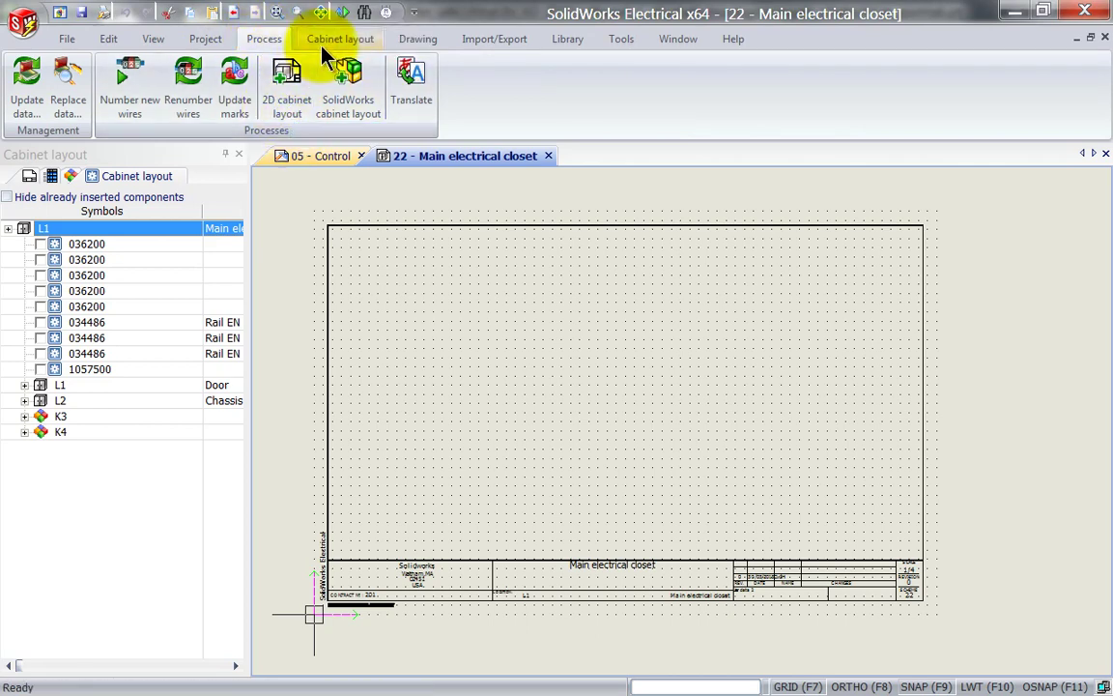
pyautogui.click(323, 43)
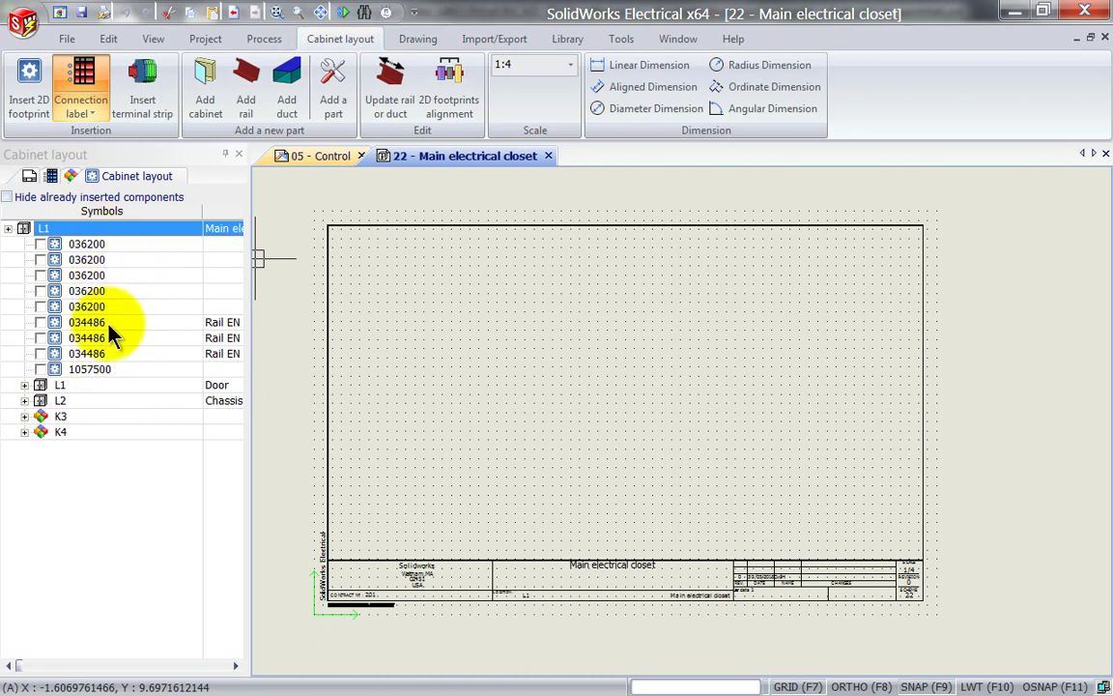
pyautogui.rightClick(106, 381)
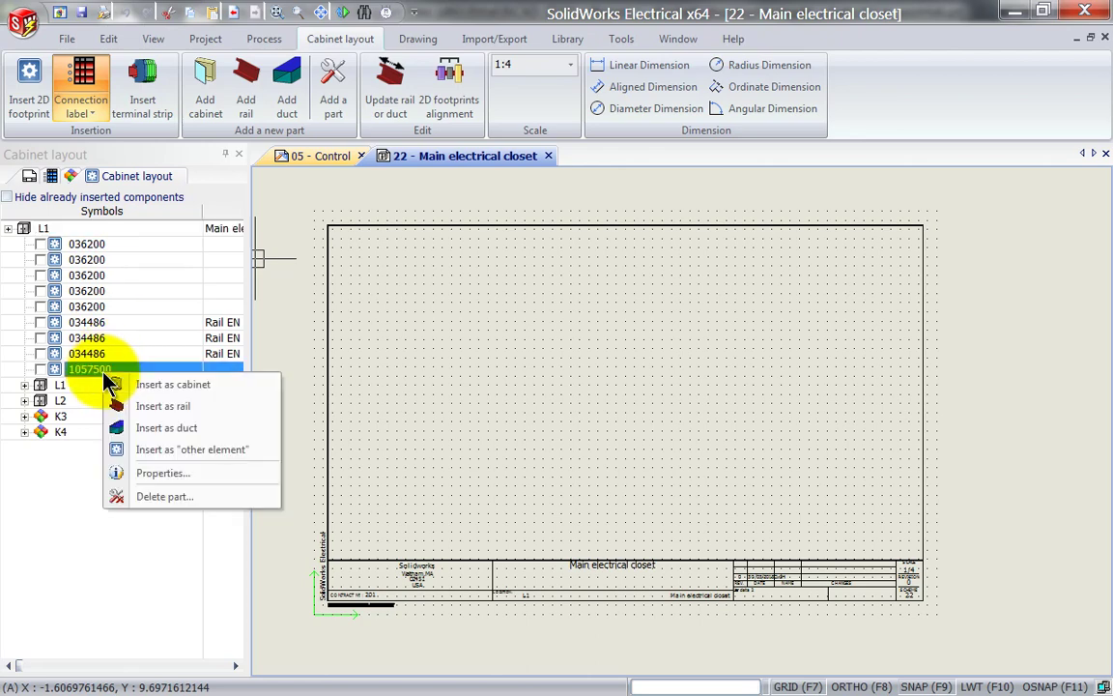
pyautogui.click(145, 385)
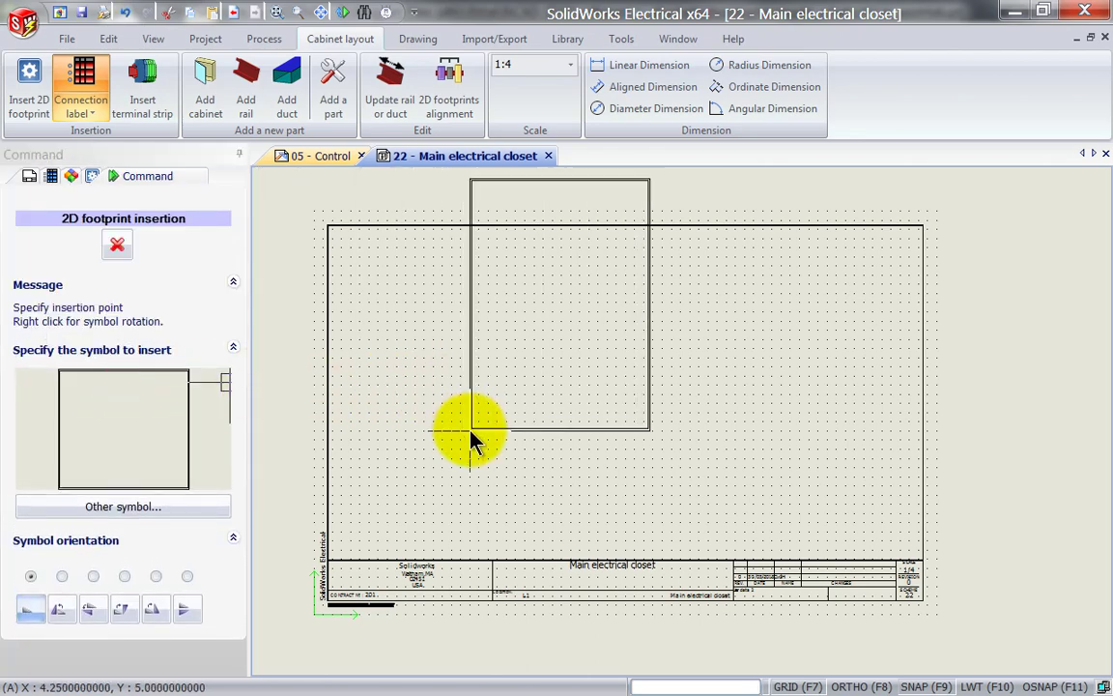
pyautogui.click(515, 511)
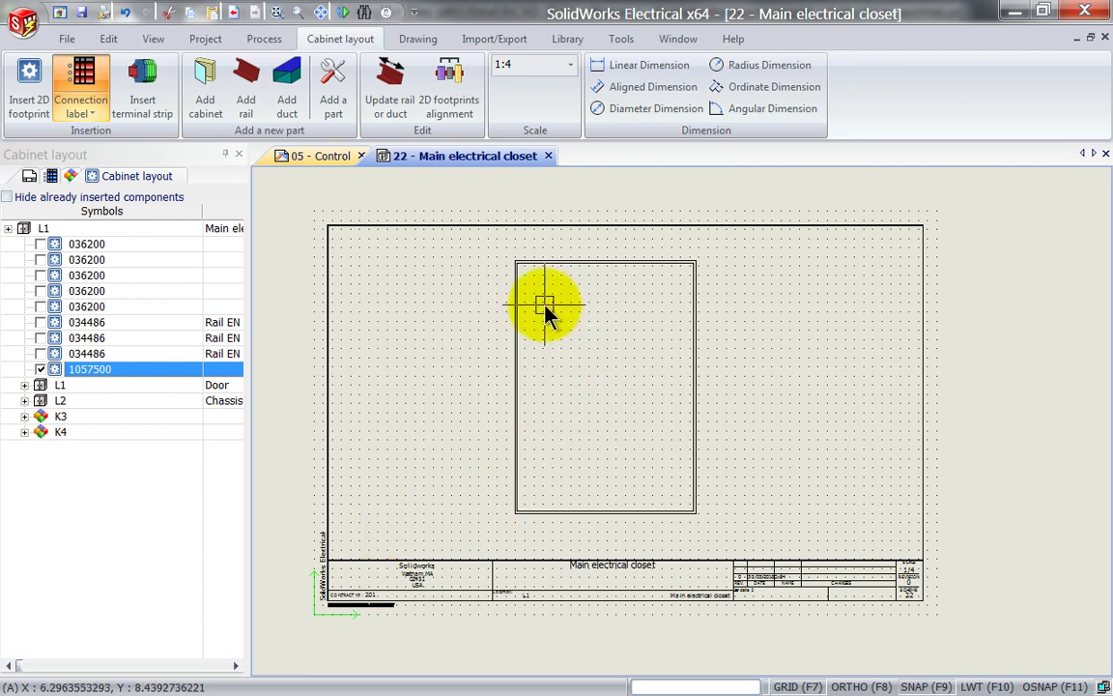
# - Check part 1057500's properties without changes, then delete its placed cabinet footprint
pyautogui.rightClick(107, 373)
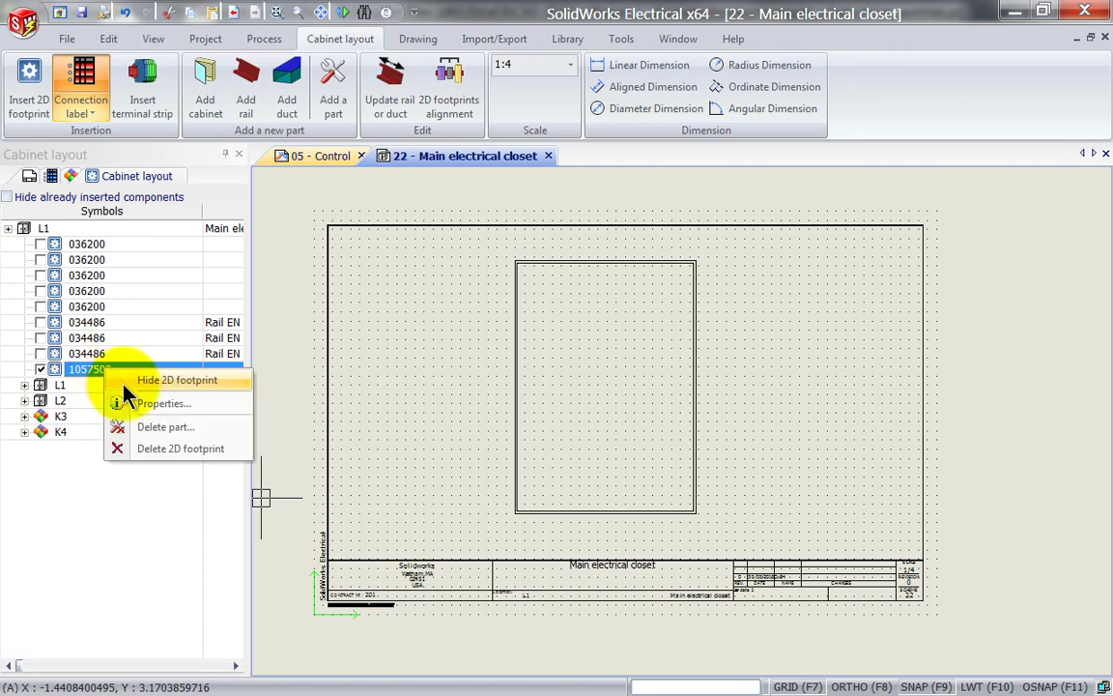
pyautogui.click(155, 404)
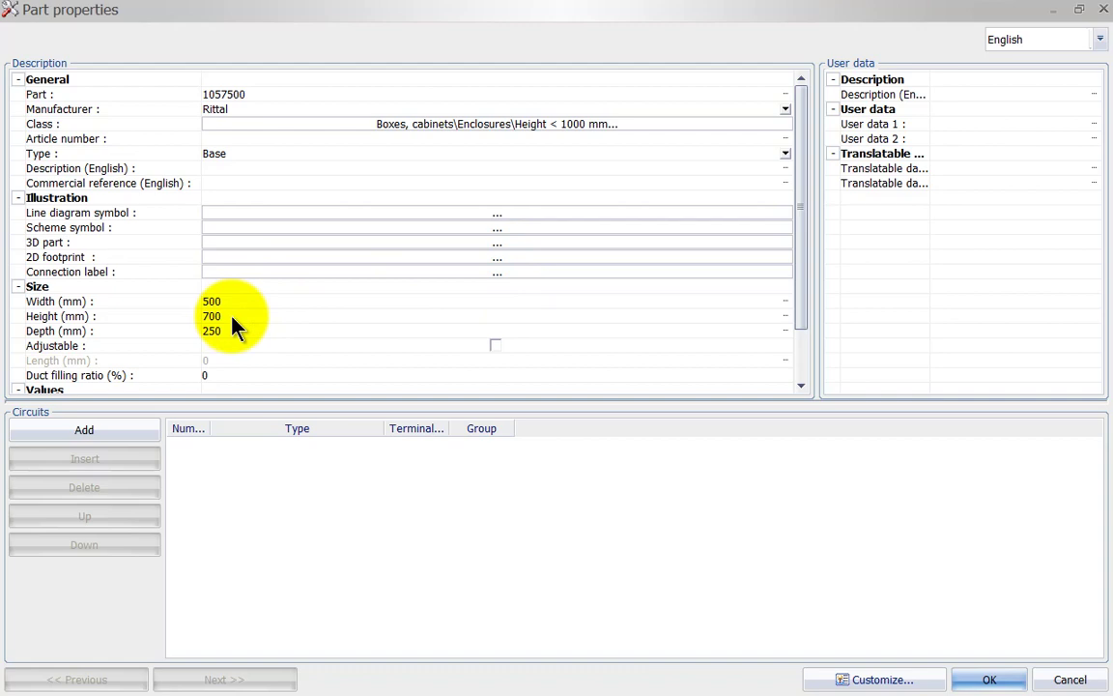
pyautogui.click(1069, 679)
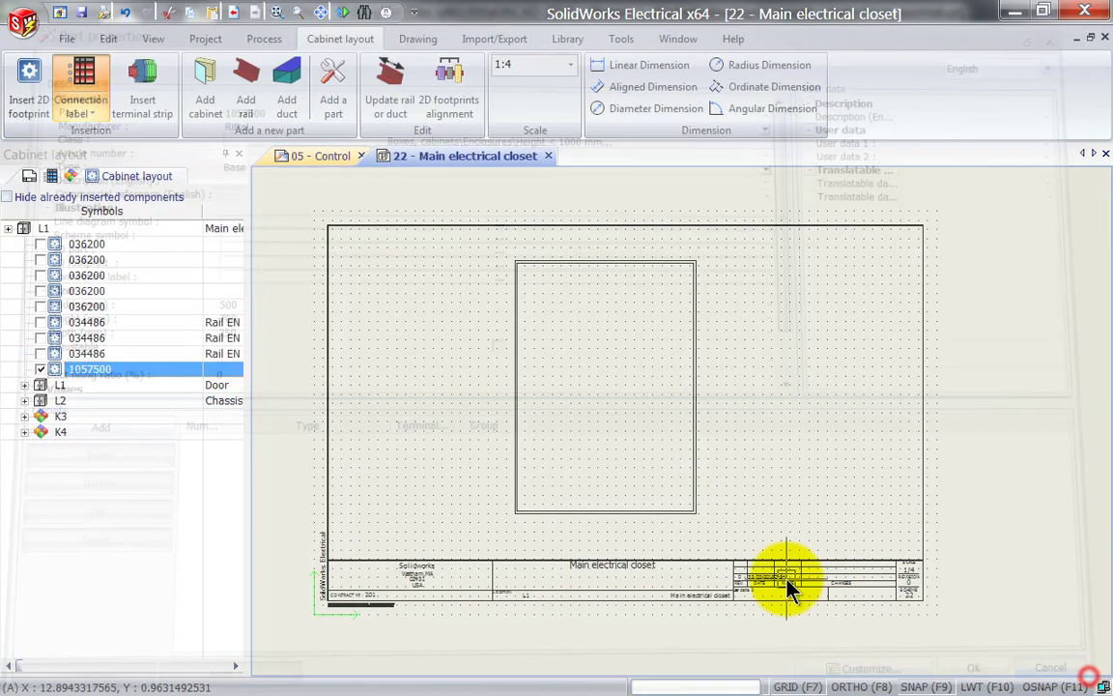
pyautogui.click(695, 273)
pyautogui.press('Delete')
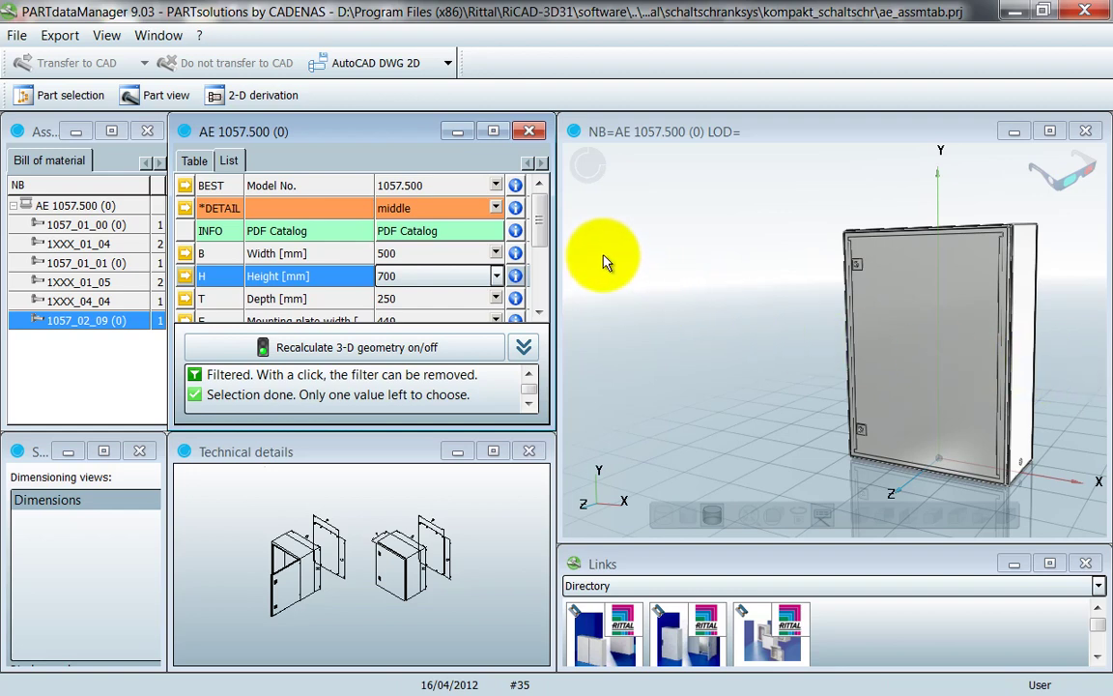
# - Derive an enlarged 2-D Front +Z view of the AE 1057.500 enclosure
pyautogui.click(286, 103)
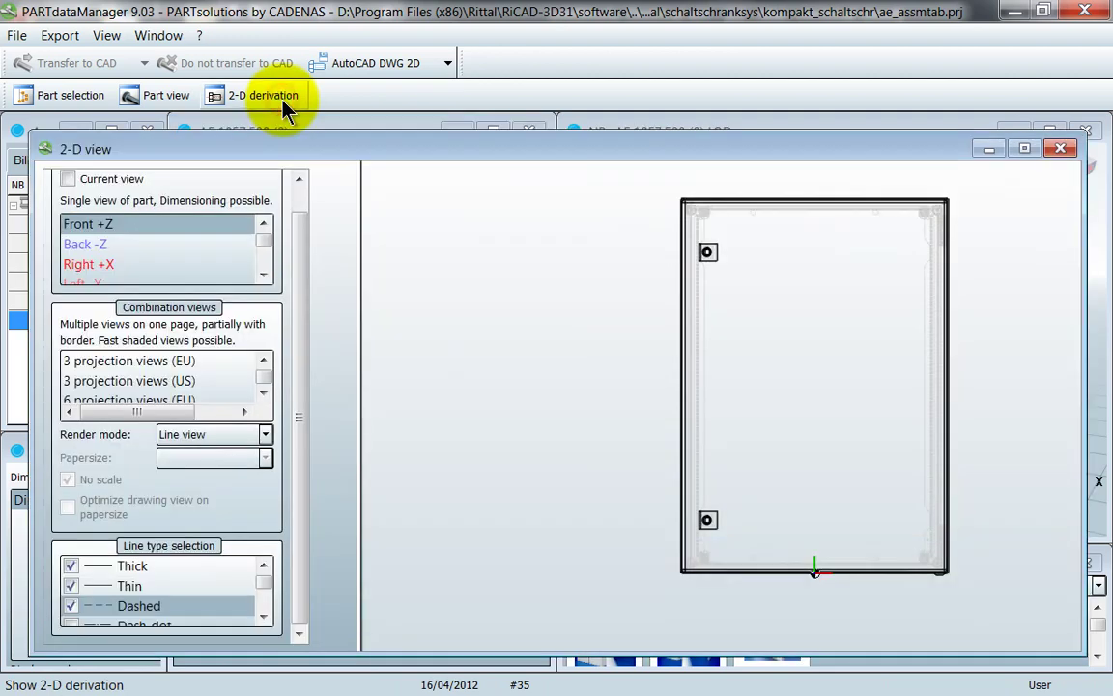
pyautogui.doubleClick(295, 152)
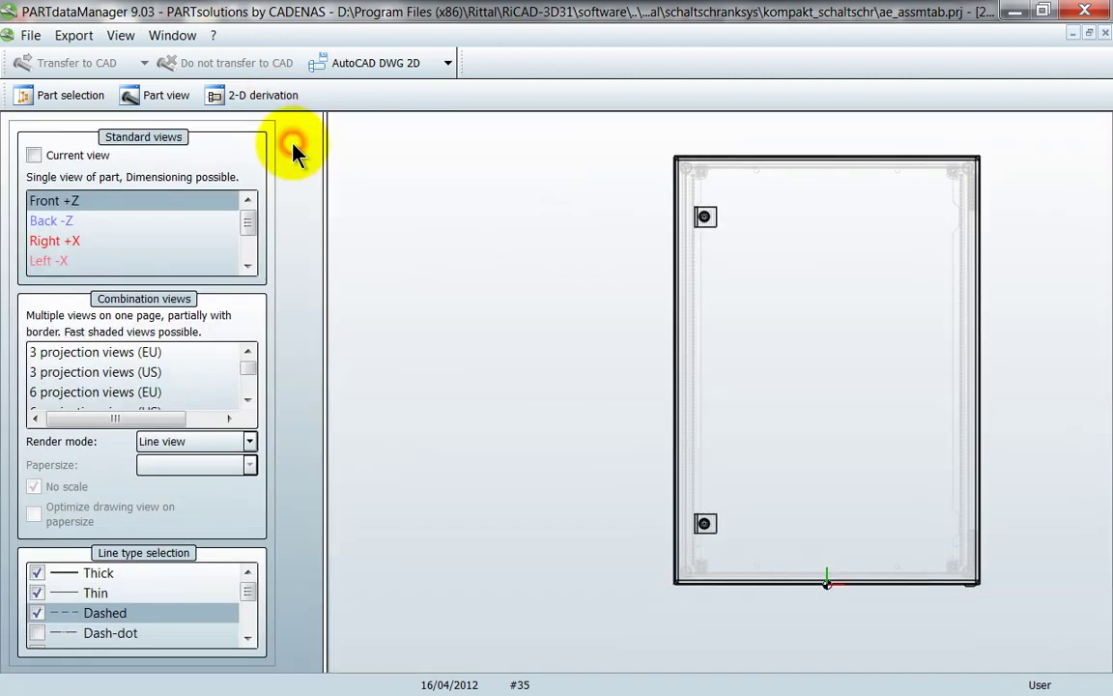
pyautogui.click(58, 201)
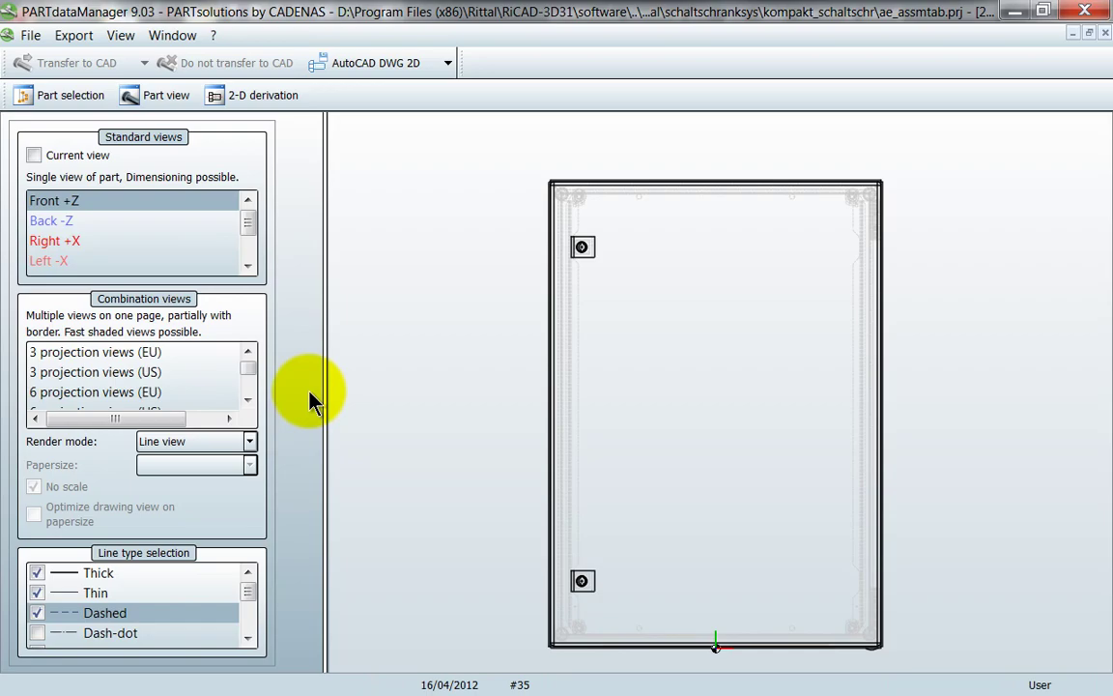
# - Export the view as AutoCAD DWG 2D file 'AE 1057.500 (0)' to the Desktop
pyautogui.click(346, 65)
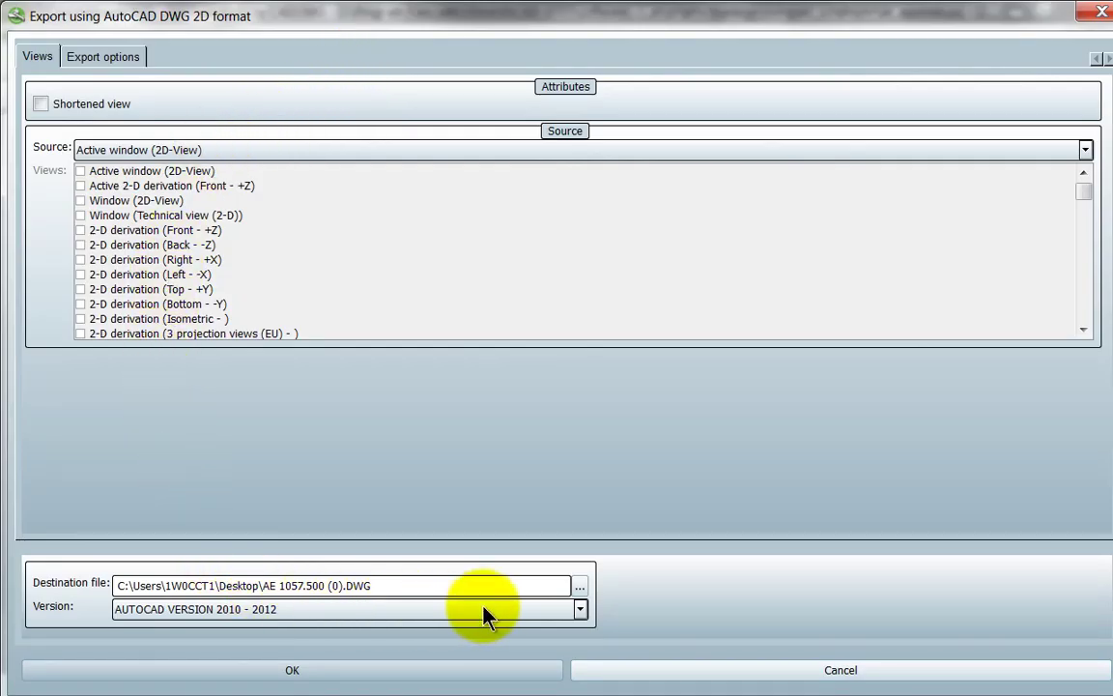
pyautogui.click(580, 588)
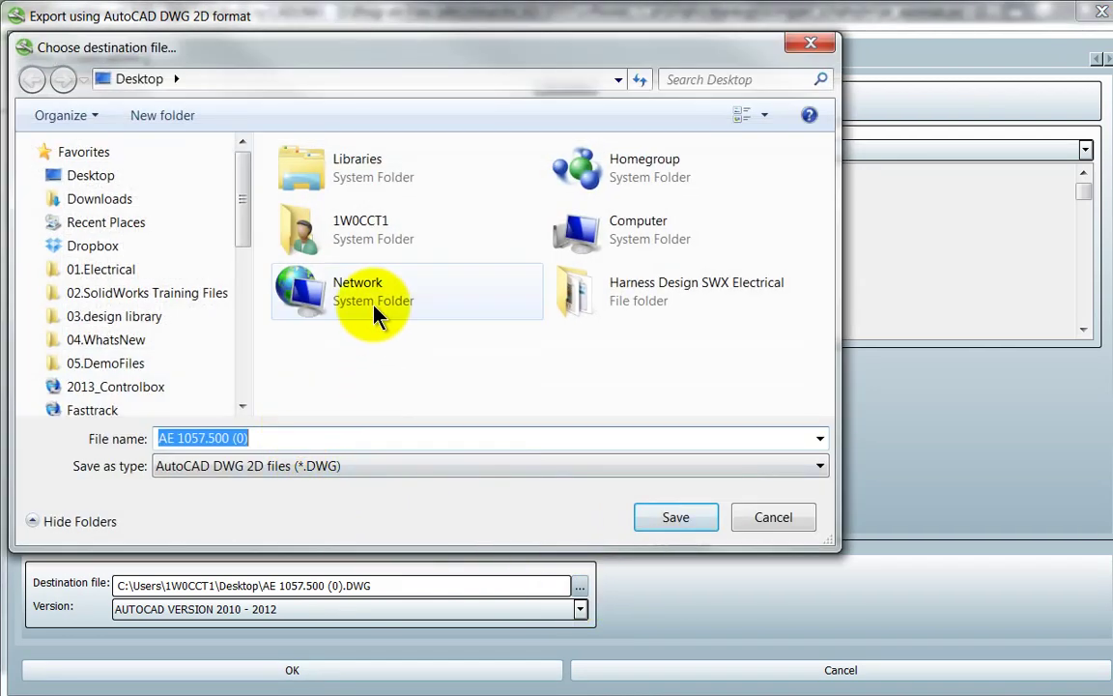
pyautogui.click(673, 517)
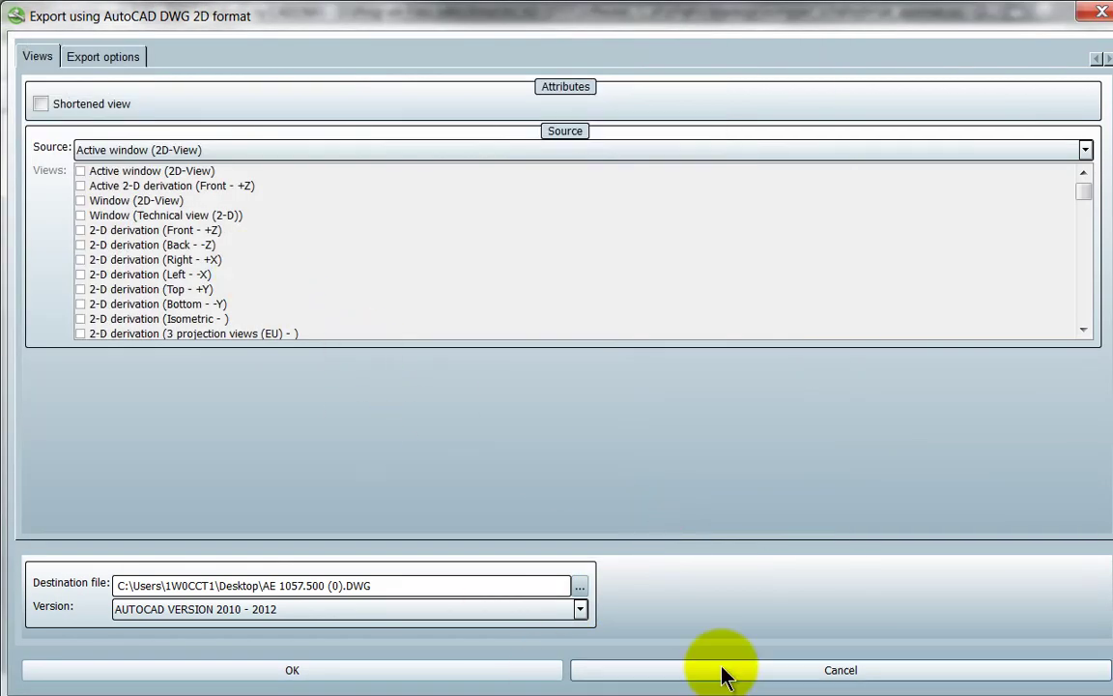
pyautogui.click(473, 669)
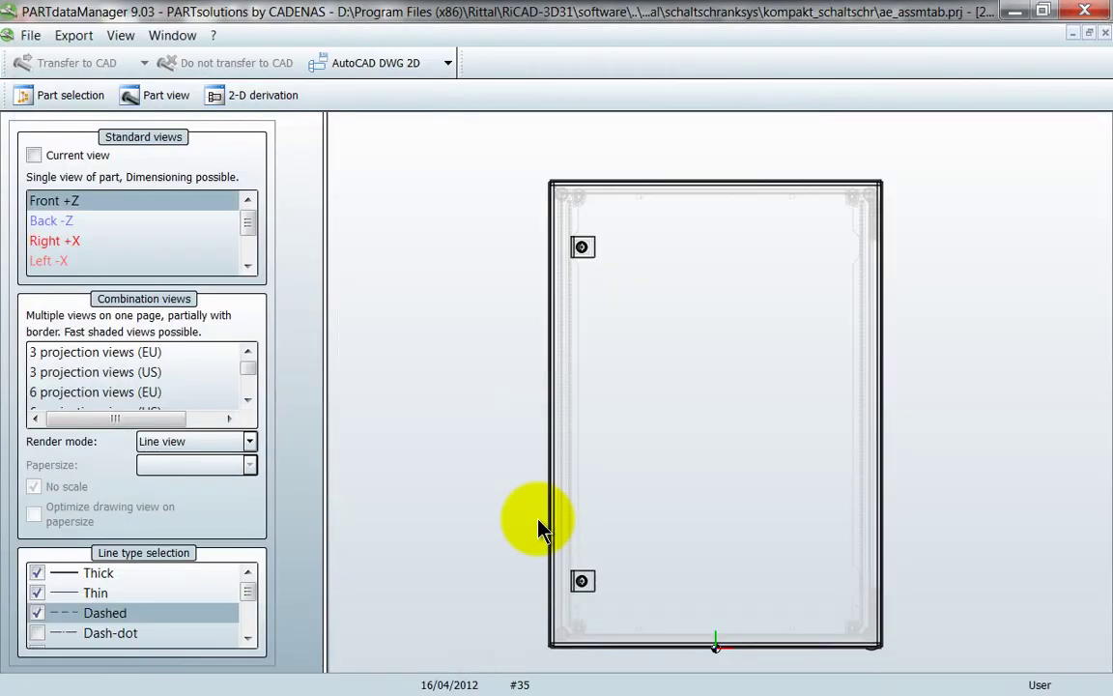
pyautogui.click(1009, 17)
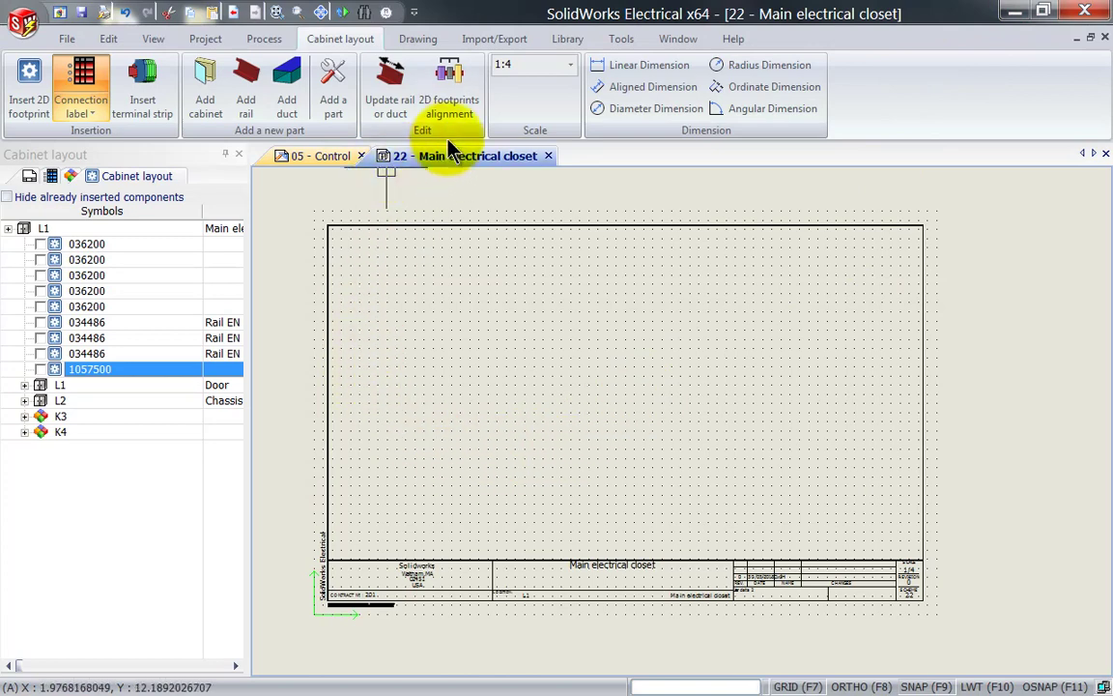
# - Open the 2D footprints manager full screen on its Classification tab, showing 'Height < 1000 mm' enclosures
pyautogui.click(560, 41)
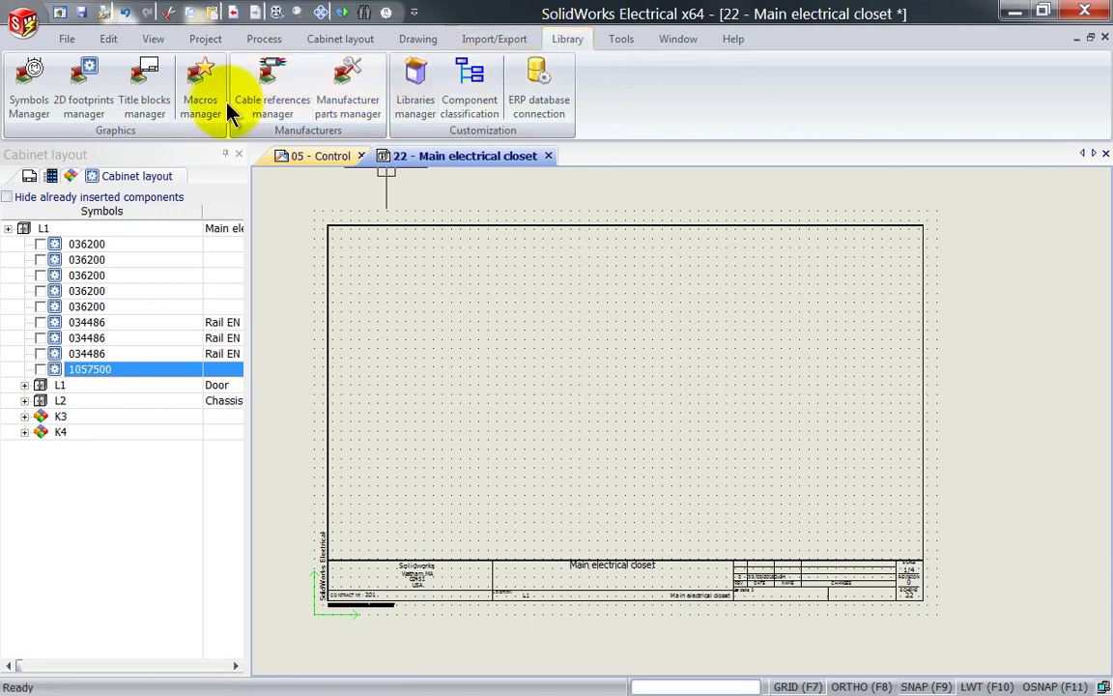
pyautogui.click(102, 115)
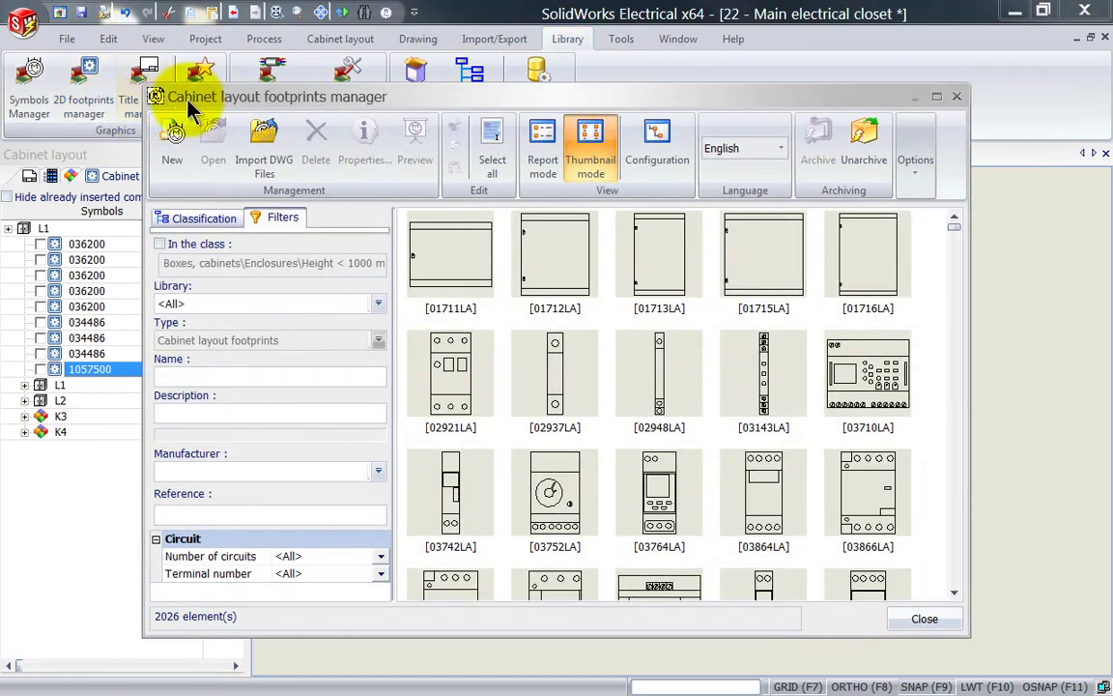
pyautogui.doubleClick(190, 100)
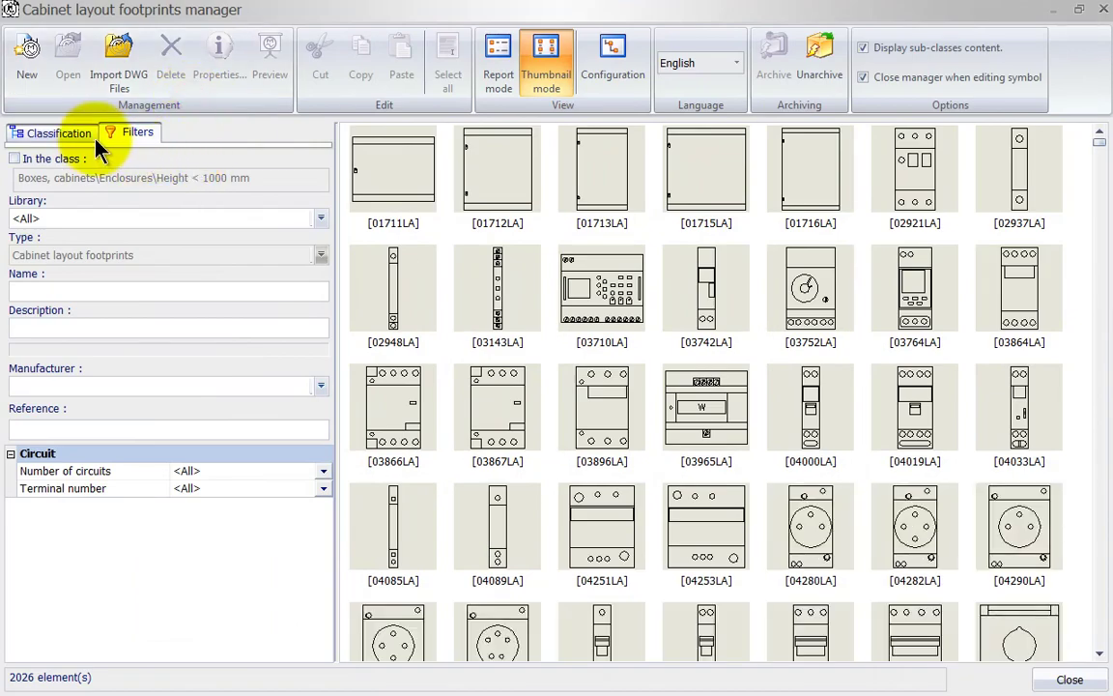
pyautogui.click(90, 136)
pyautogui.moveTo(321, 271); pyautogui.dragTo(322, 227)
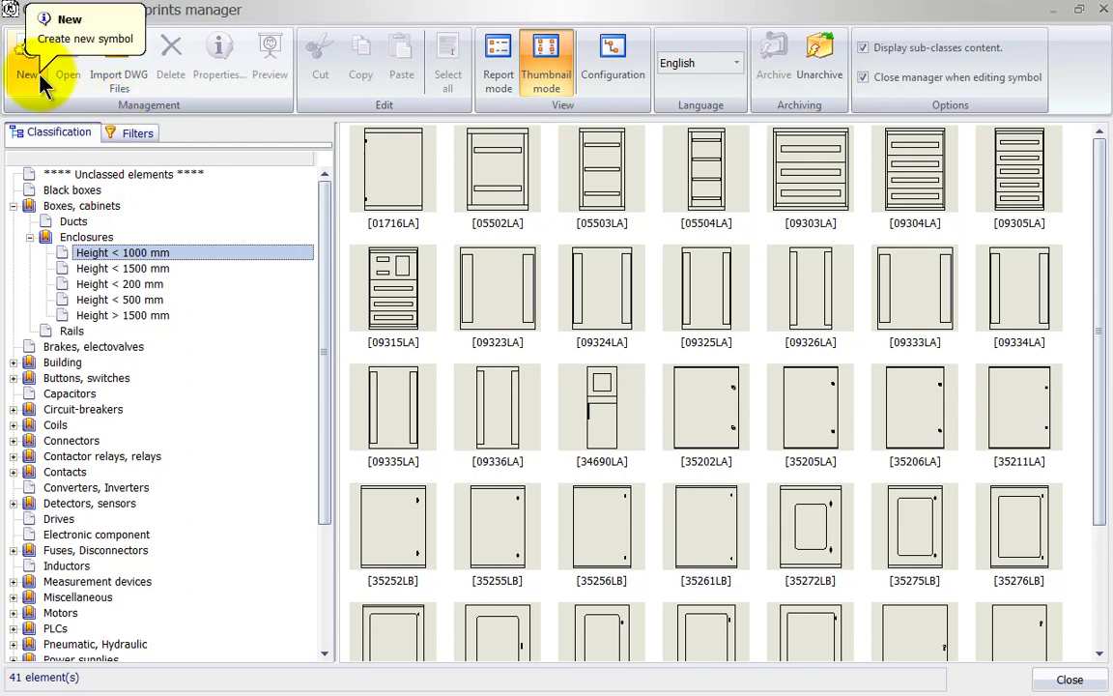
# - Add the exported 'AE 1057.500 (0).DWG' file to a new footprint import
pyautogui.click(136, 91)
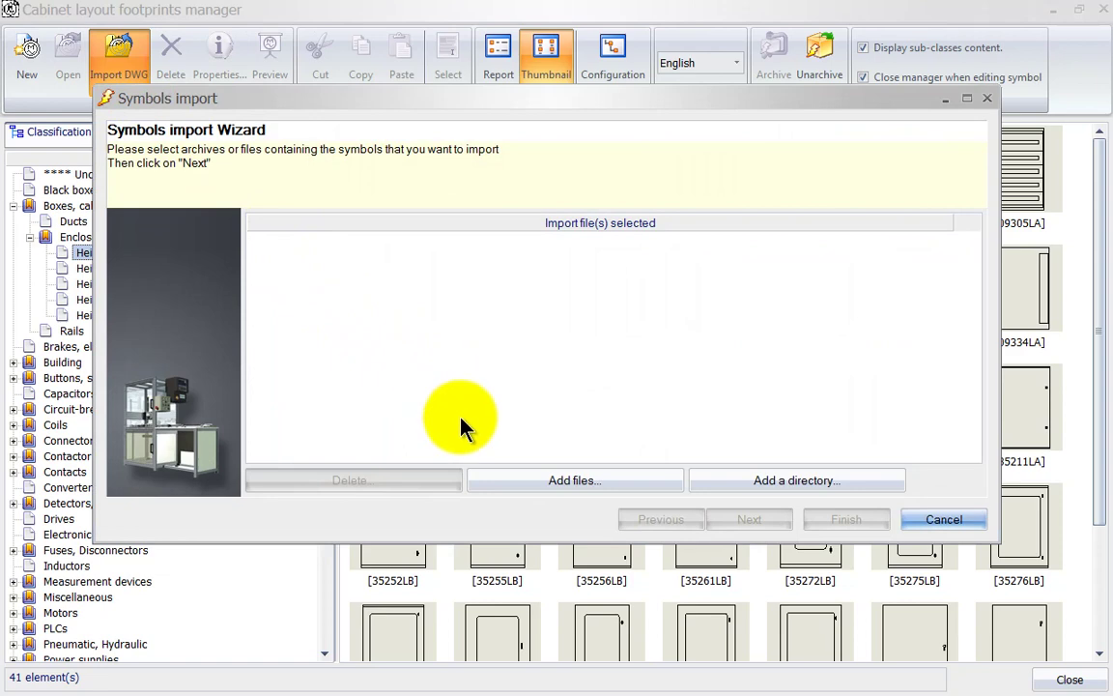
pyautogui.click(495, 477)
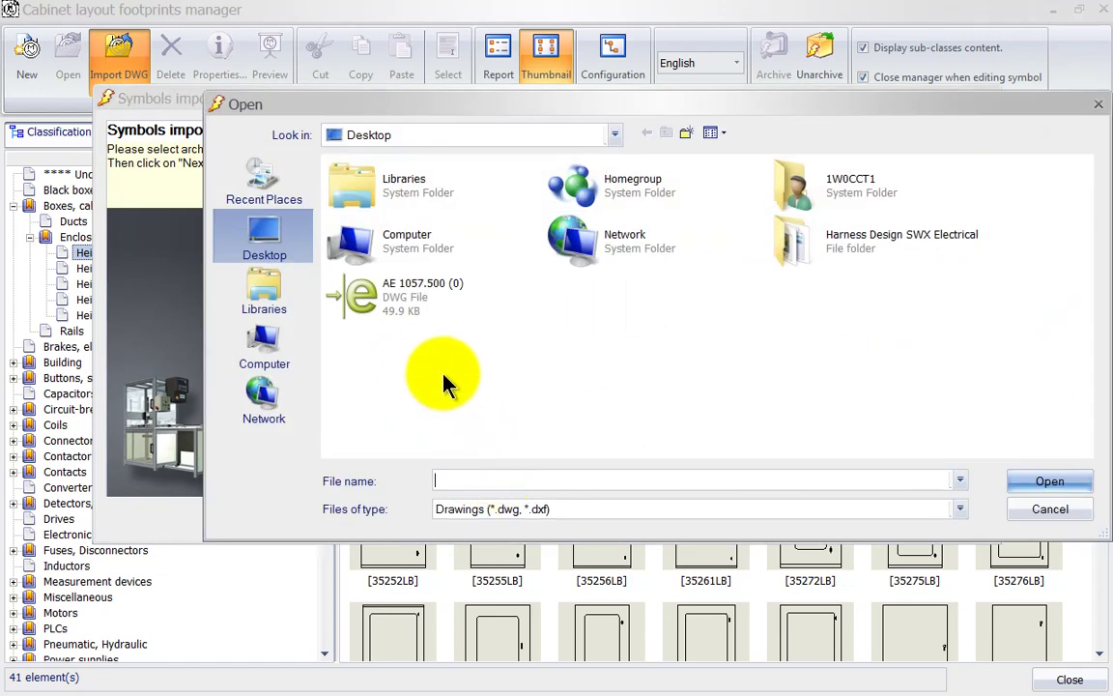
pyautogui.click(410, 322)
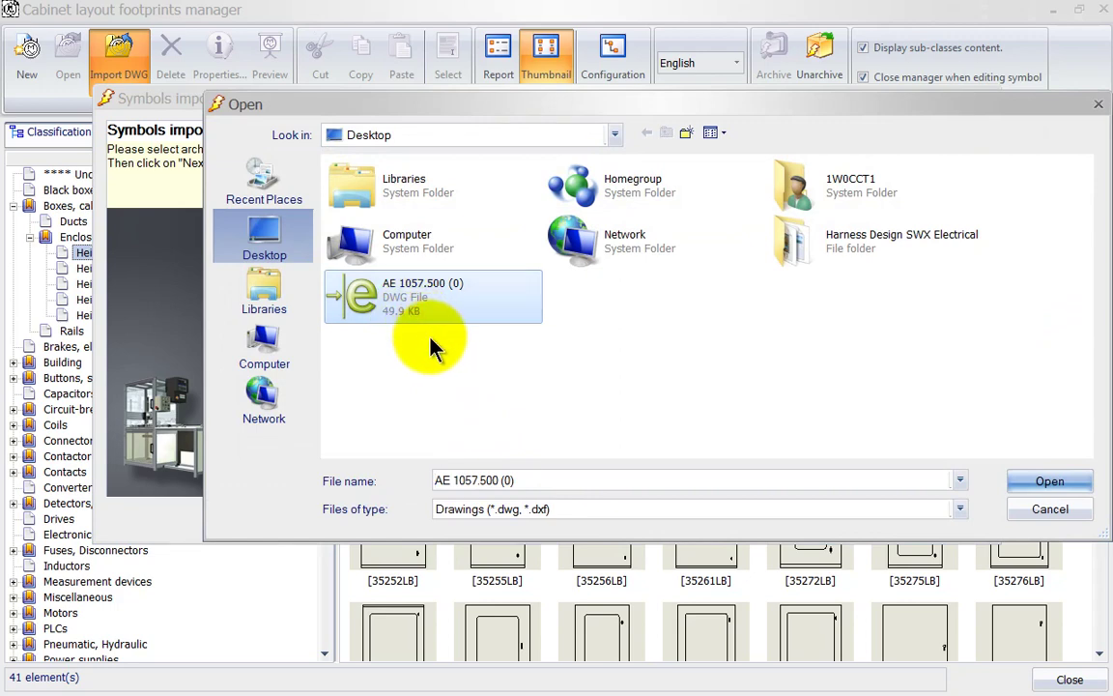
pyautogui.click(1016, 483)
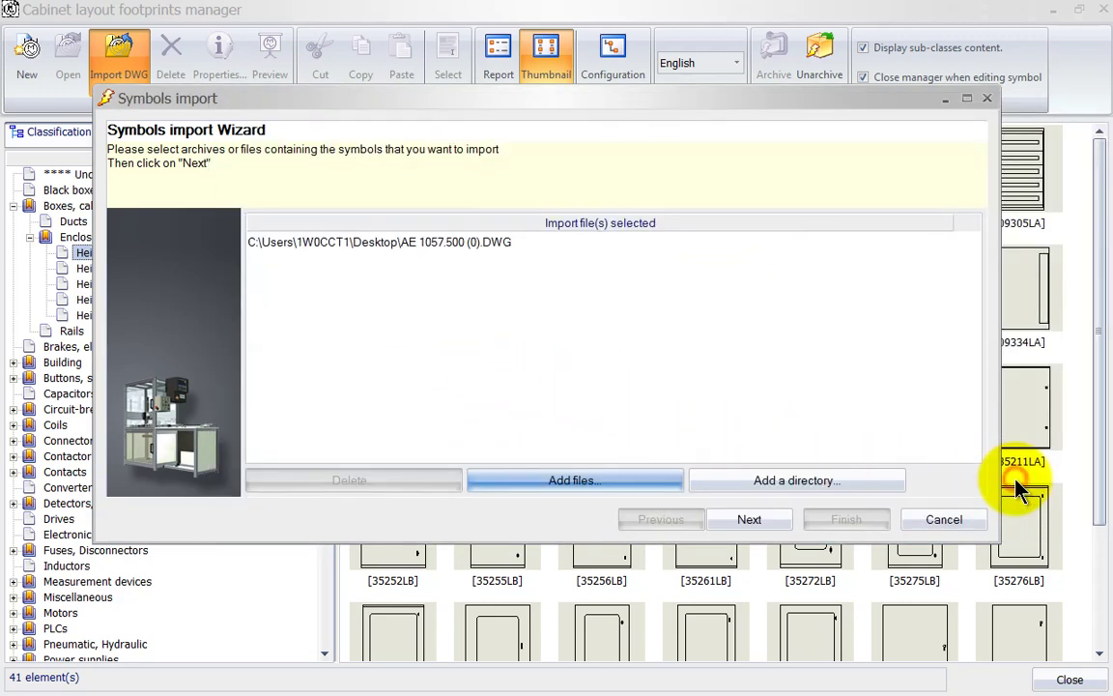
pyautogui.click(773, 515)
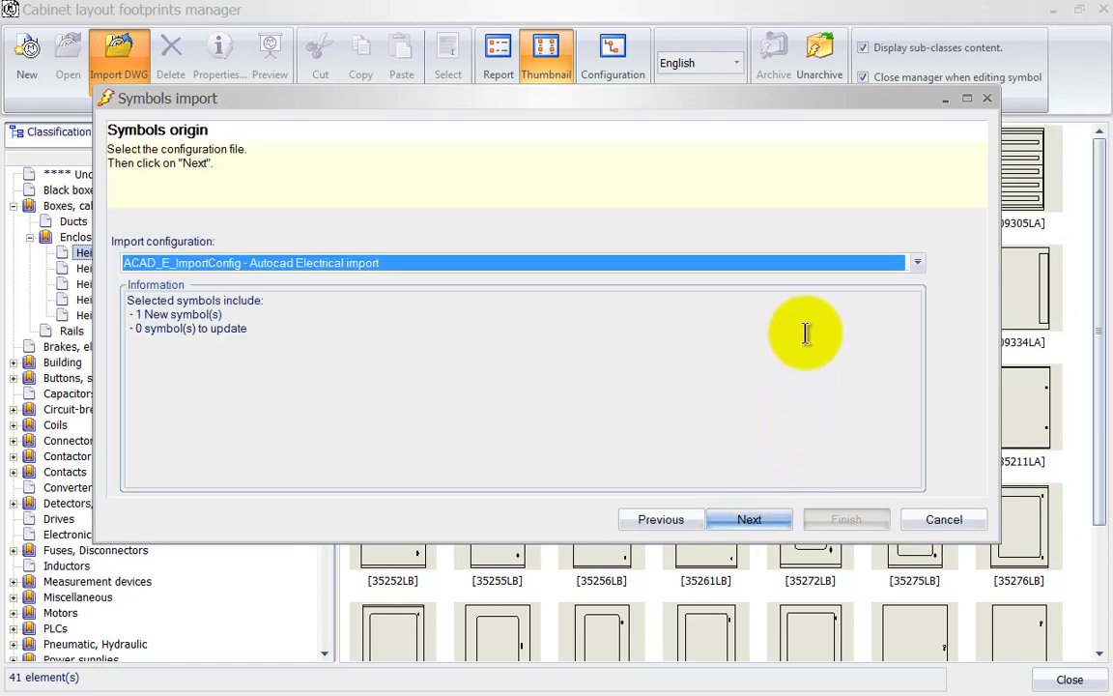
# - Apply the ACAD_E_ImportConfig configuration and open the AE 1057.500 (0) symbol's properties
pyautogui.click(788, 266)
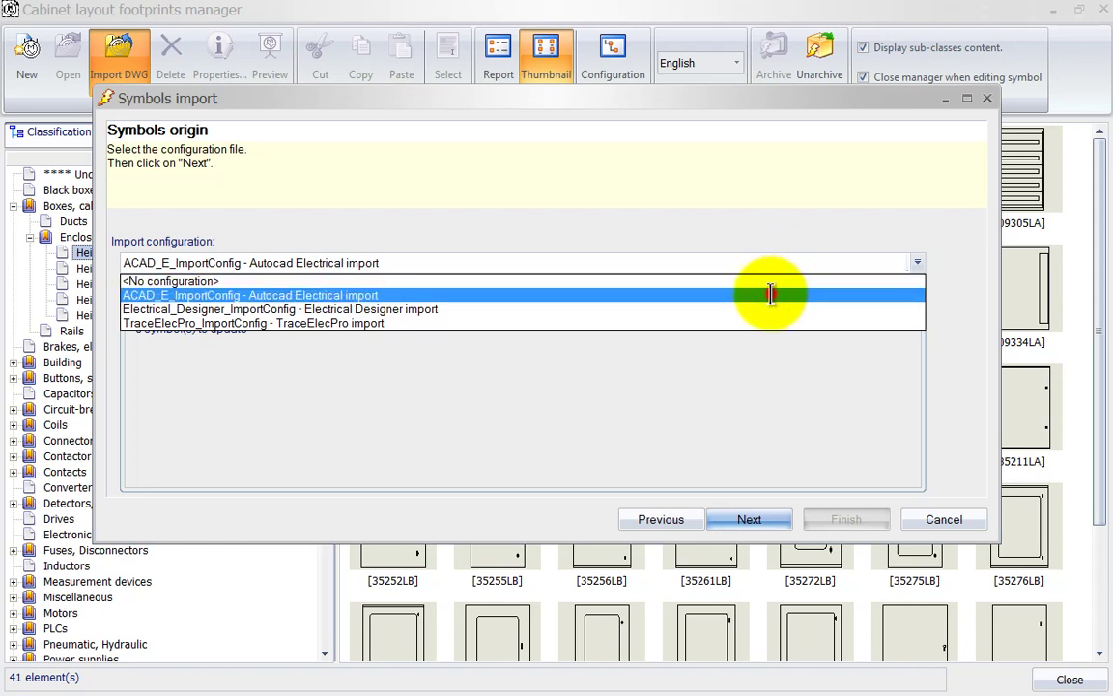
pyautogui.click(775, 296)
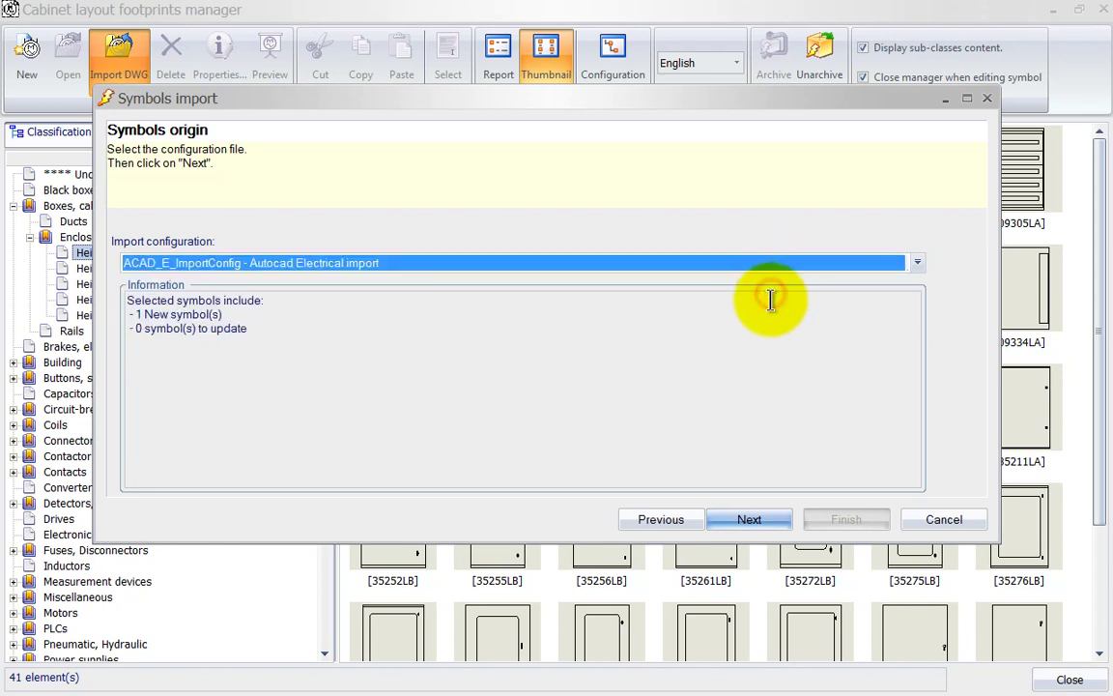
pyautogui.click(751, 520)
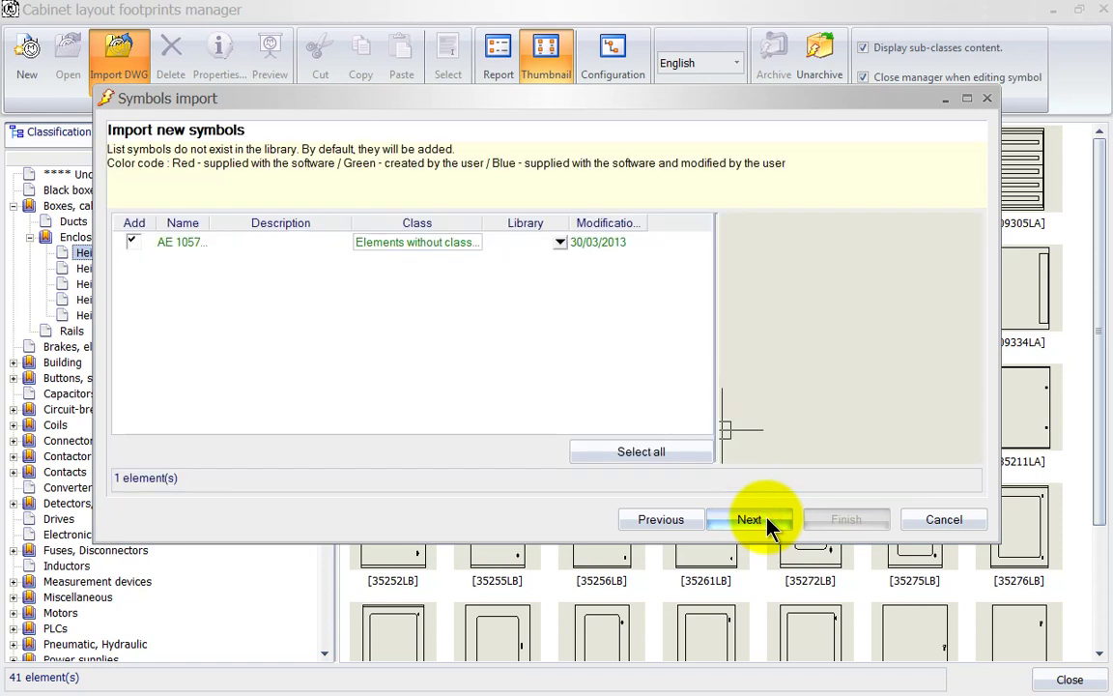
pyautogui.moveTo(211, 223); pyautogui.dragTo(265, 223)
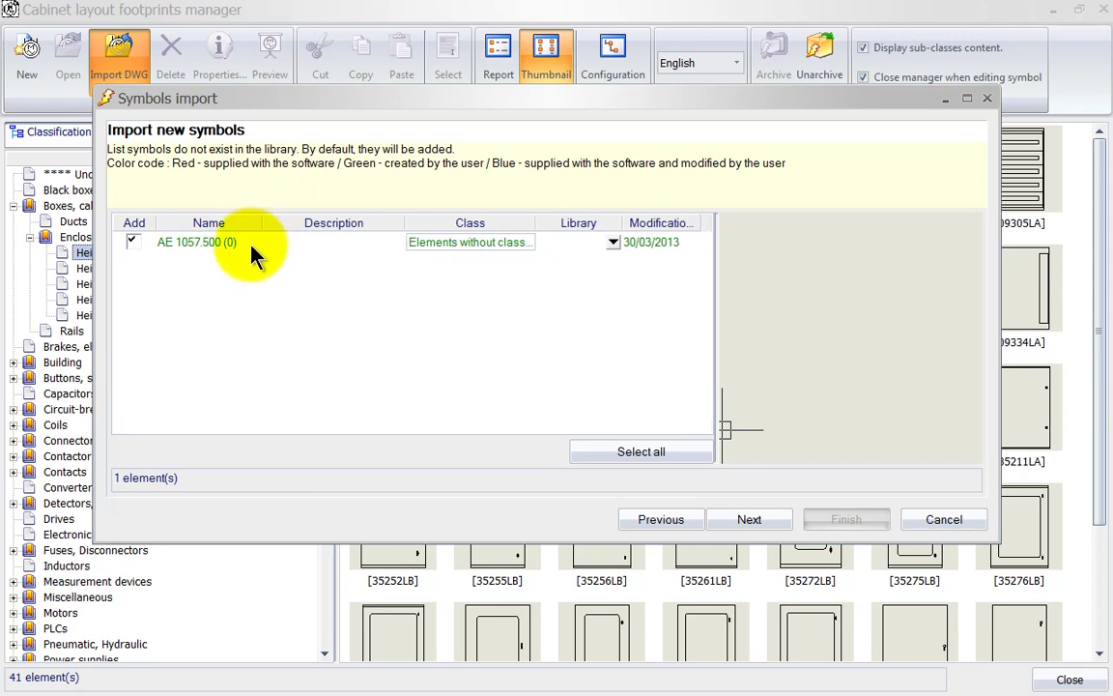
pyautogui.rightClick(257, 250)
pyautogui.click(271, 257)
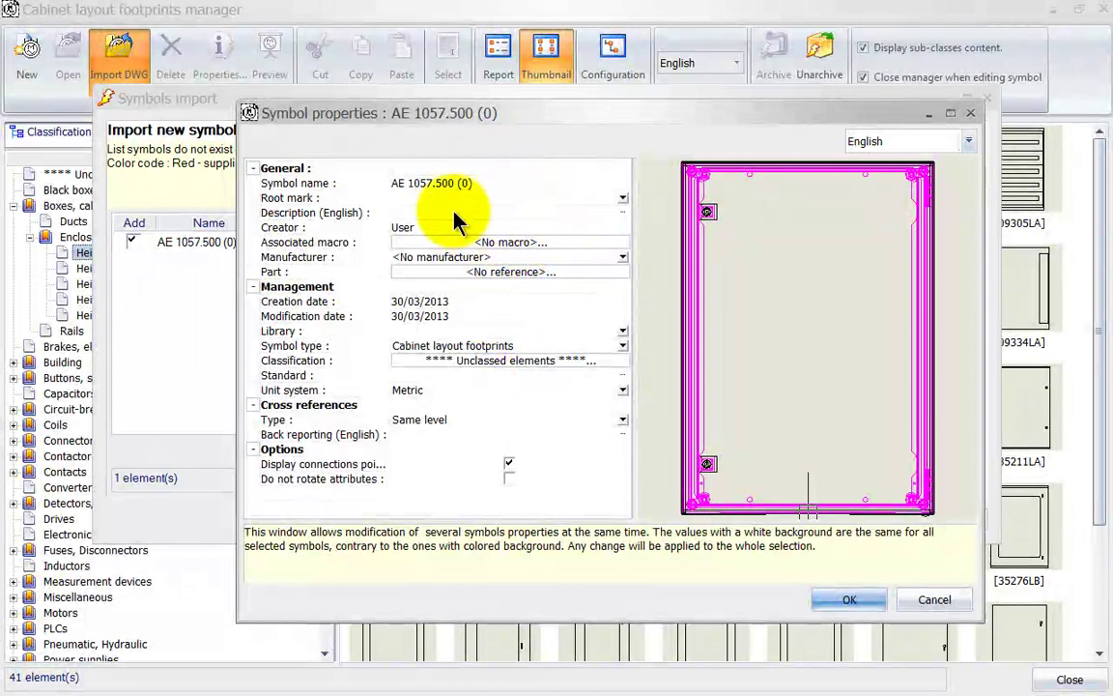
# - Enter a user-defined cabinet description in Description (English) and choose Rittal as manufacturer
pyautogui.click(495, 184)
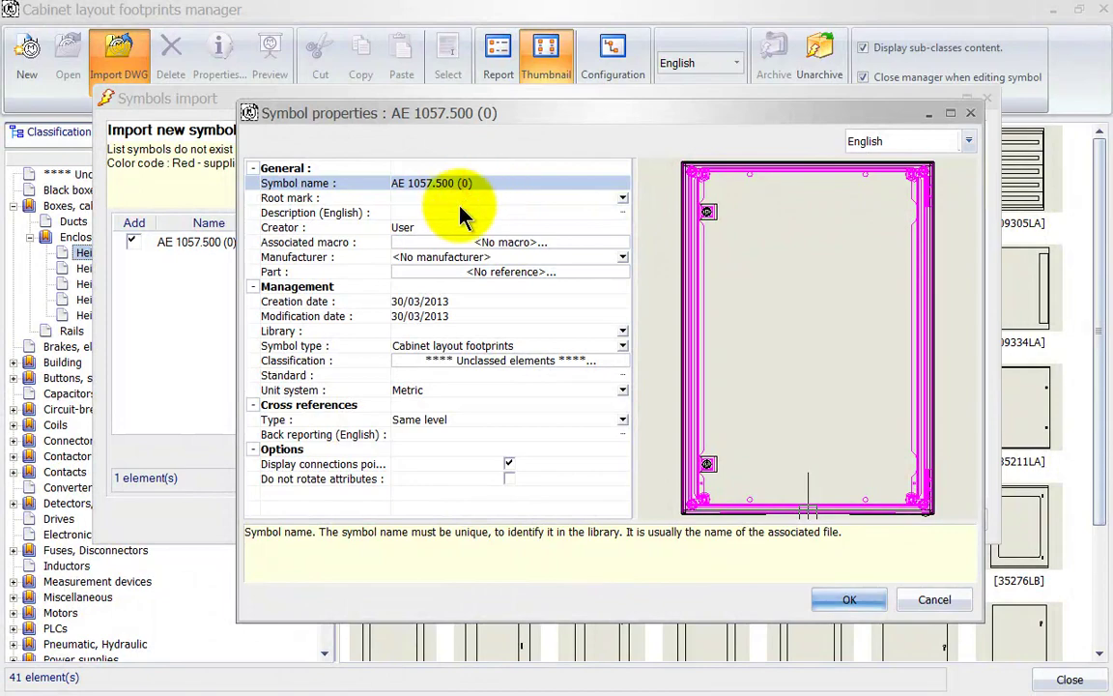
pyautogui.click(460, 208)
pyautogui.write('User Defined Cabinet CvdH')
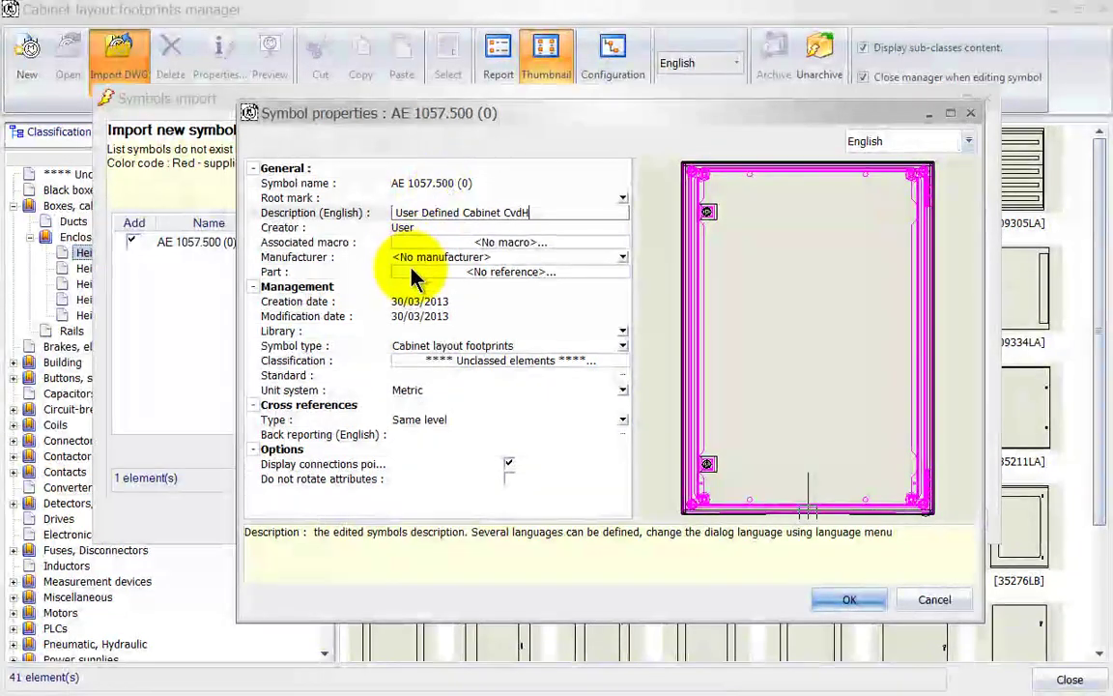
pyautogui.click(450, 256)
pyautogui.moveTo(621, 304); pyautogui.dragTo(621, 448)
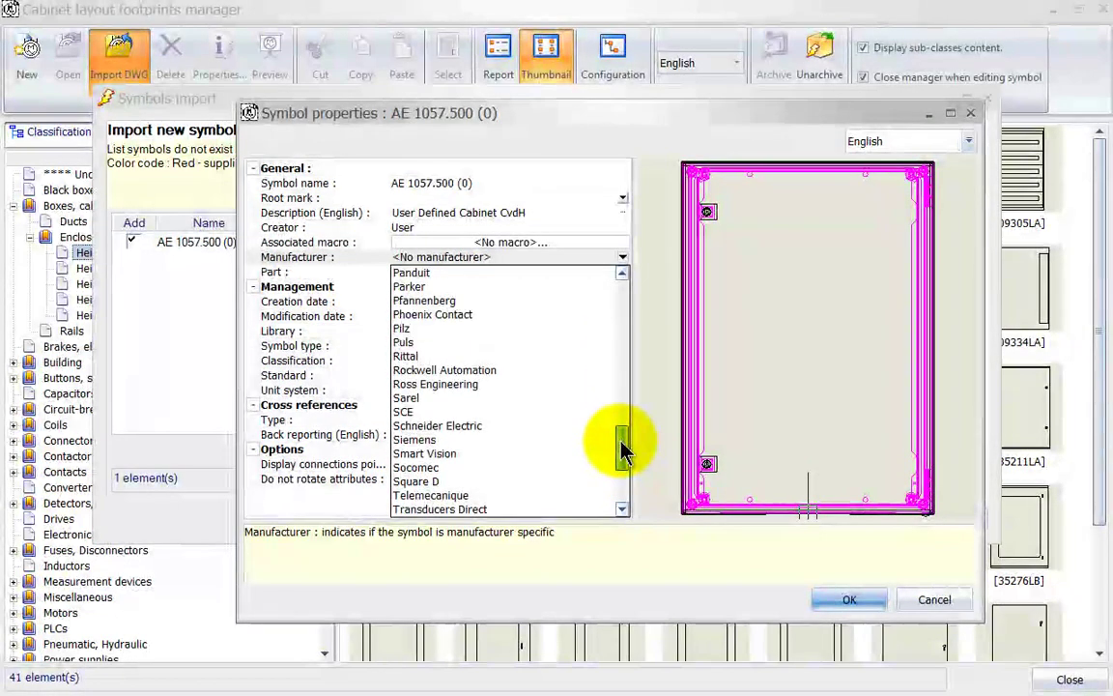
pyautogui.click(555, 357)
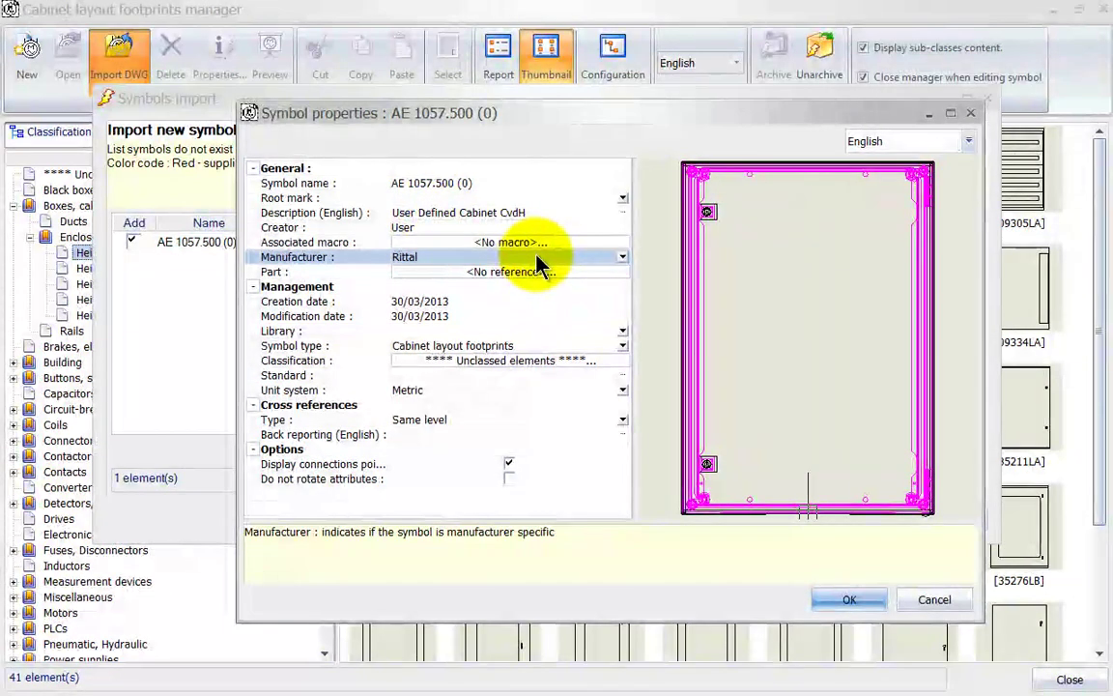
# - Search reference 1057500, assign that Rittal part to the footprint, and confirm its properties
pyautogui.click(451, 274)
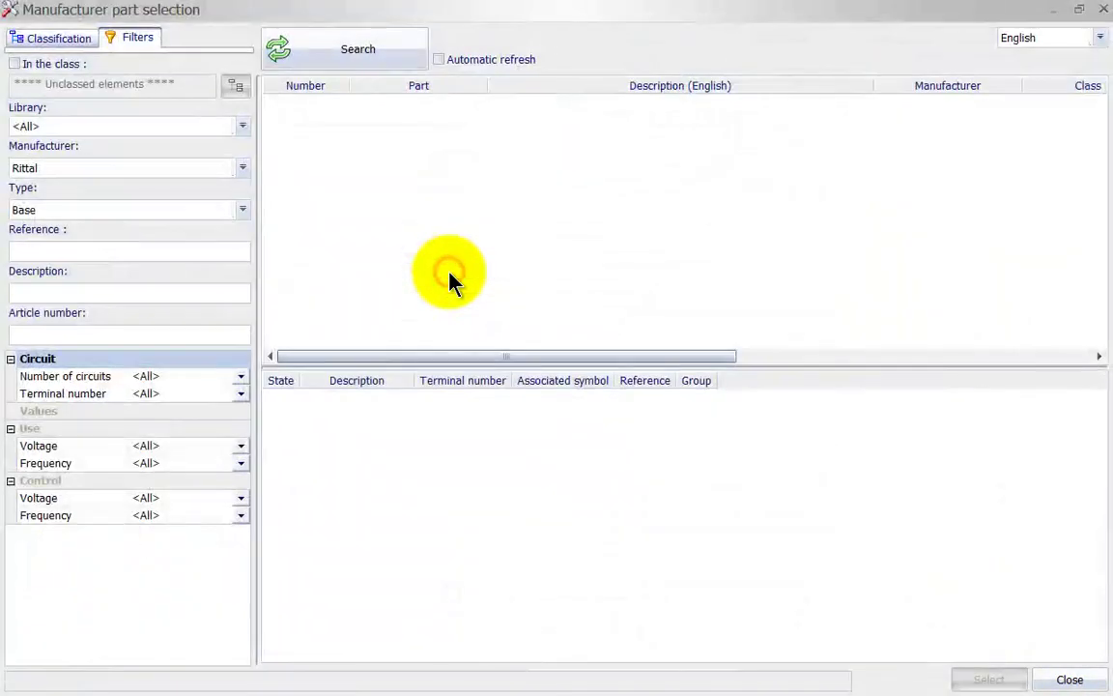
pyautogui.click(90, 249)
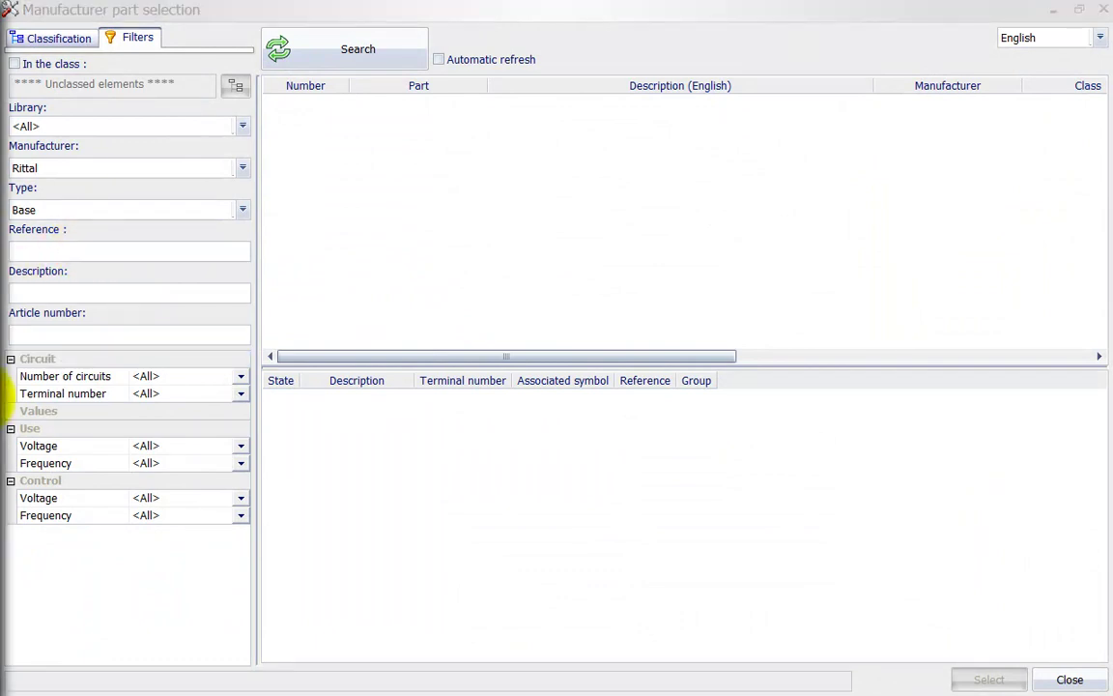
pyautogui.click(53, 251)
pyautogui.write('105')
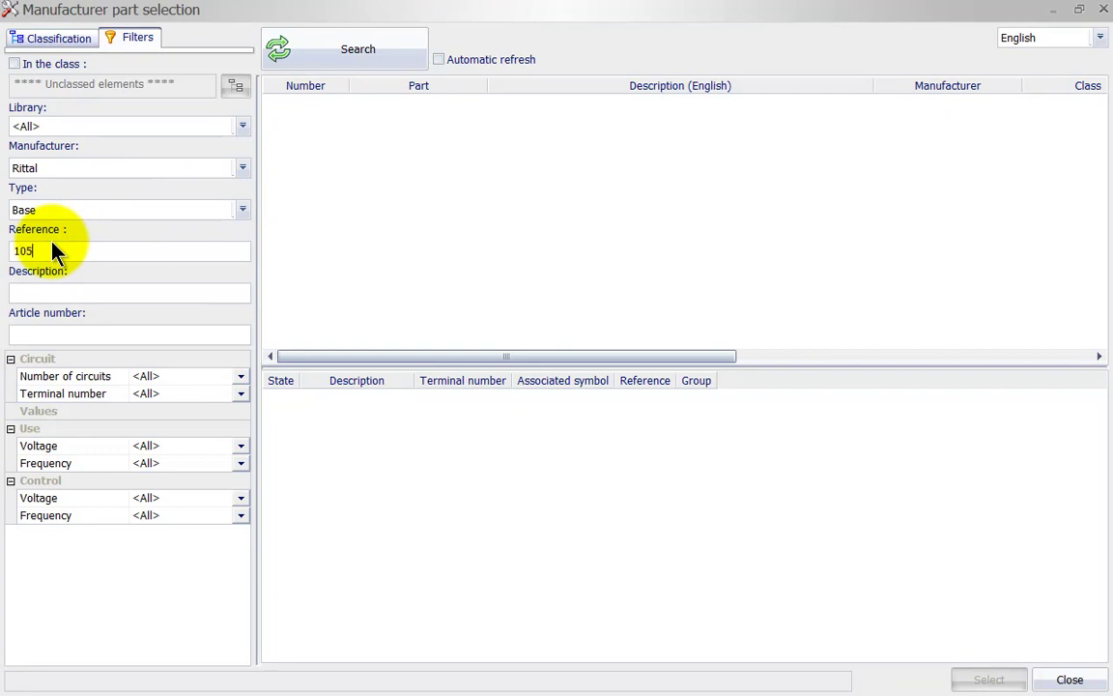
pyautogui.write('7500')
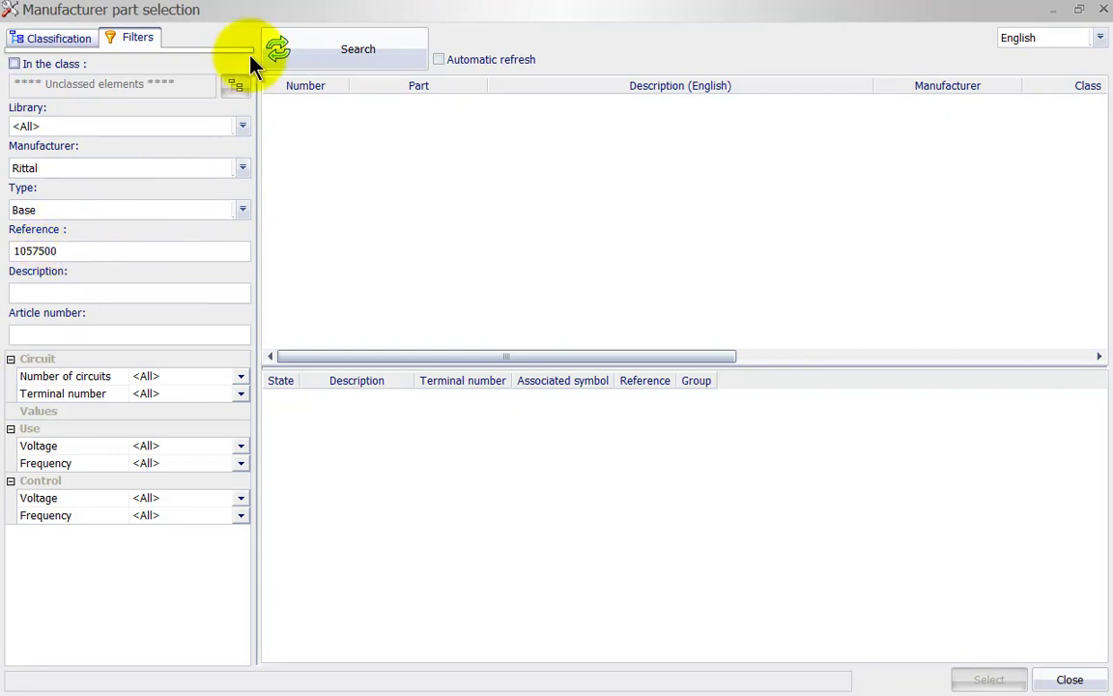
pyautogui.click(324, 64)
pyautogui.click(360, 102)
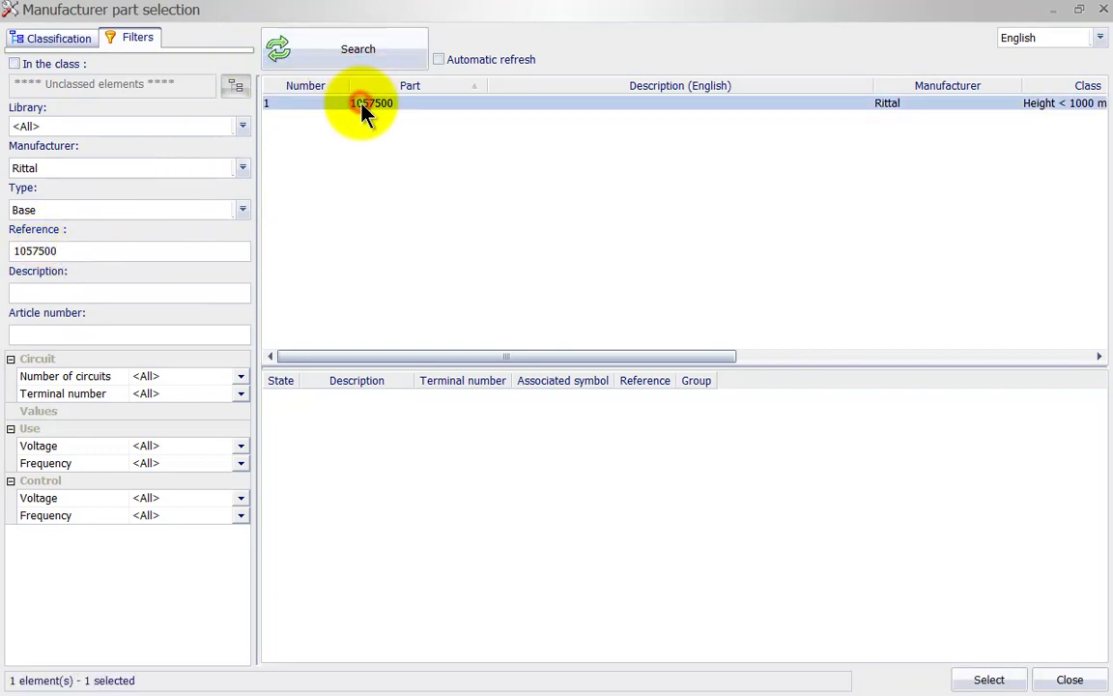
pyautogui.doubleClick(344, 104)
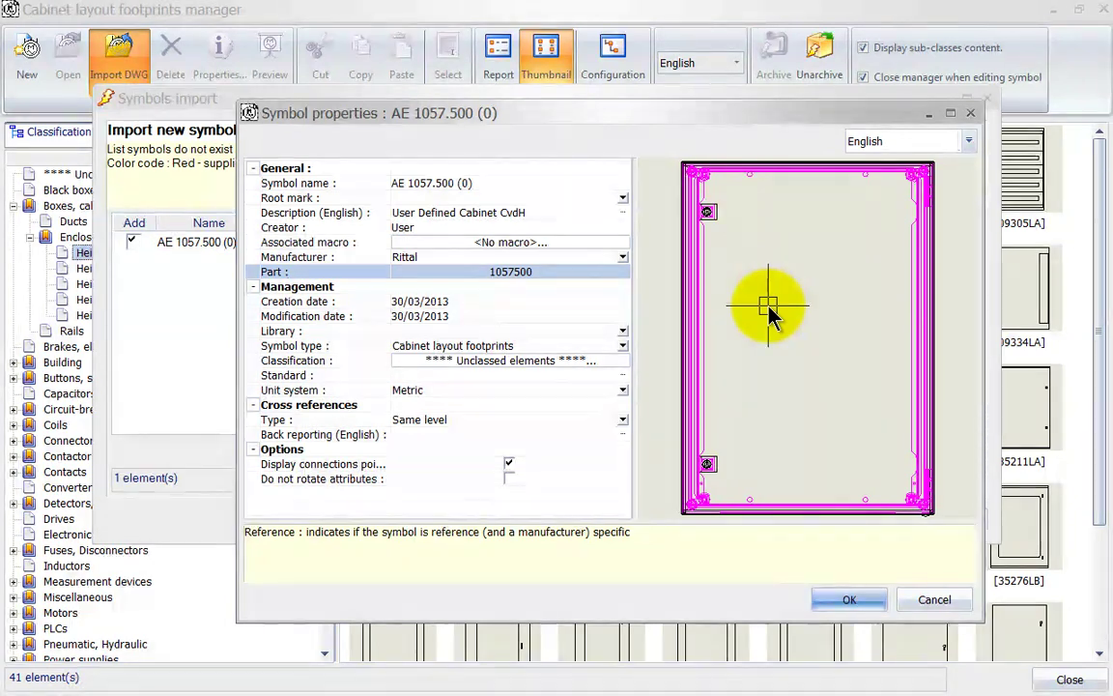
pyautogui.click(841, 600)
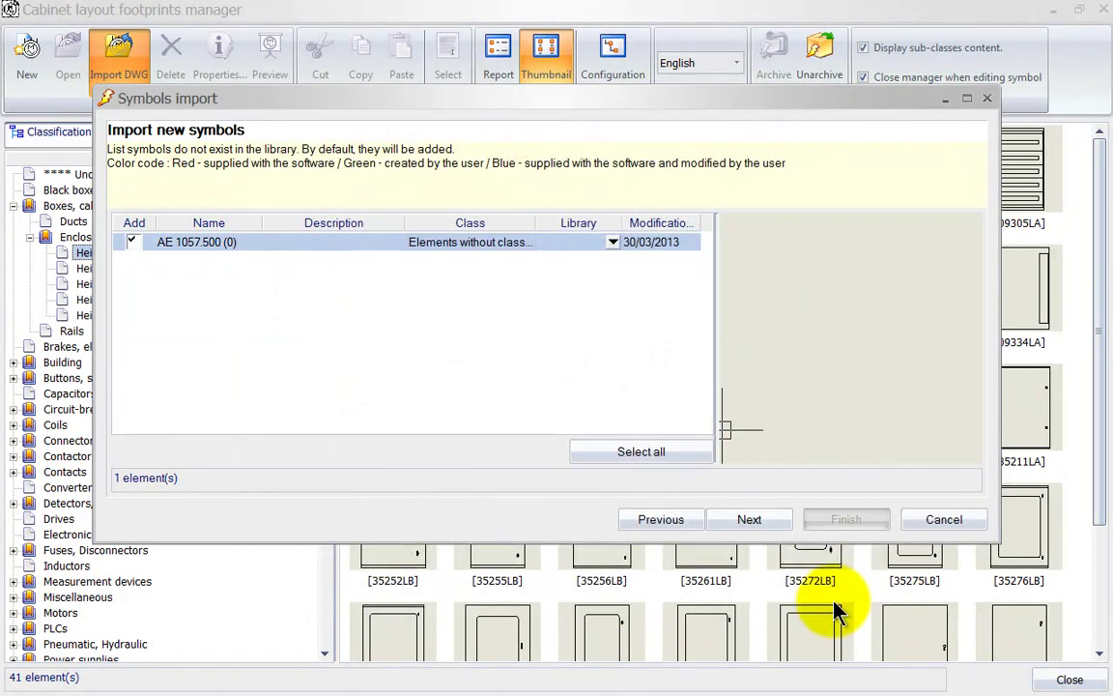
# - Pass attribute conversion and finish the import with 'Do not save' kept for the settings
pyautogui.click(750, 520)
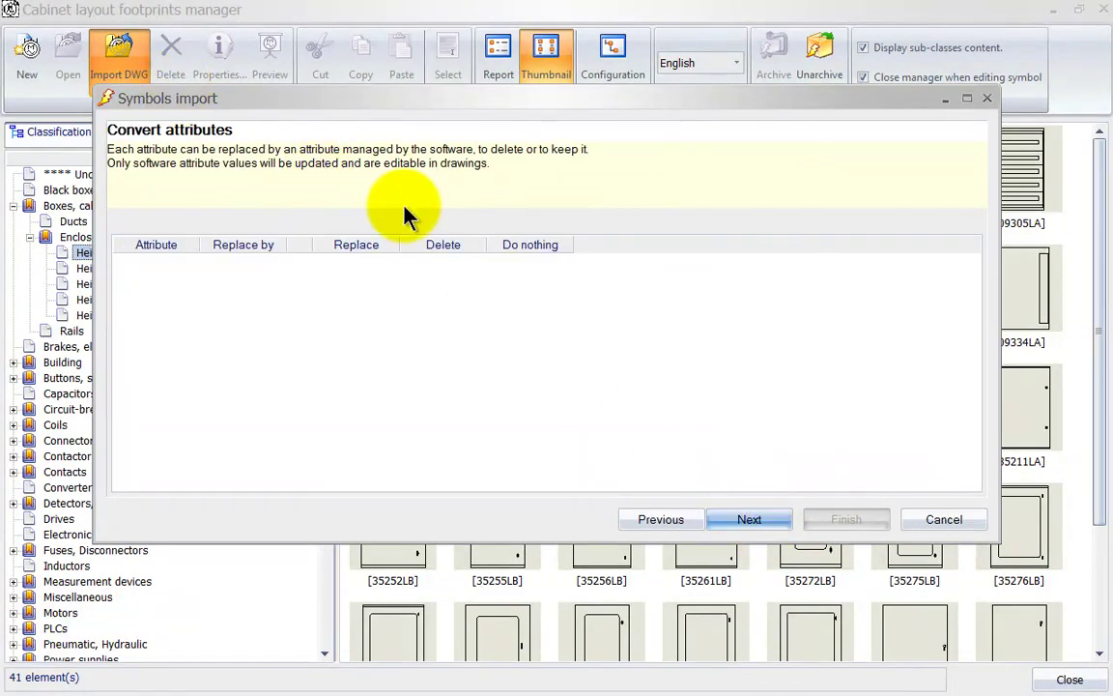
pyautogui.click(750, 520)
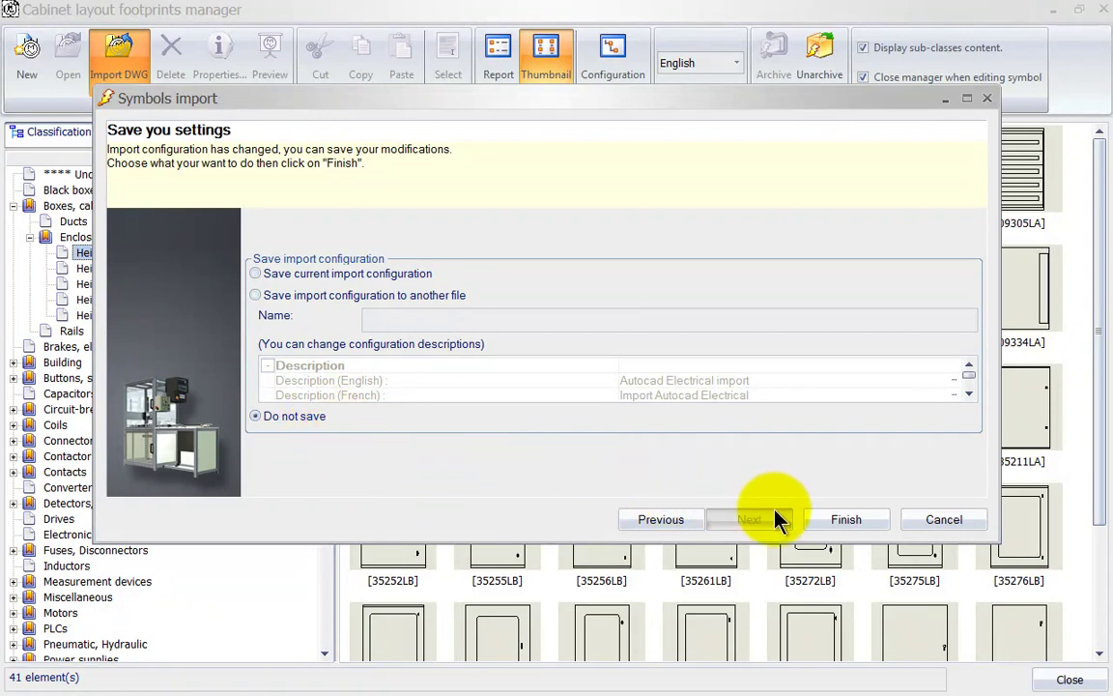
pyautogui.click(828, 526)
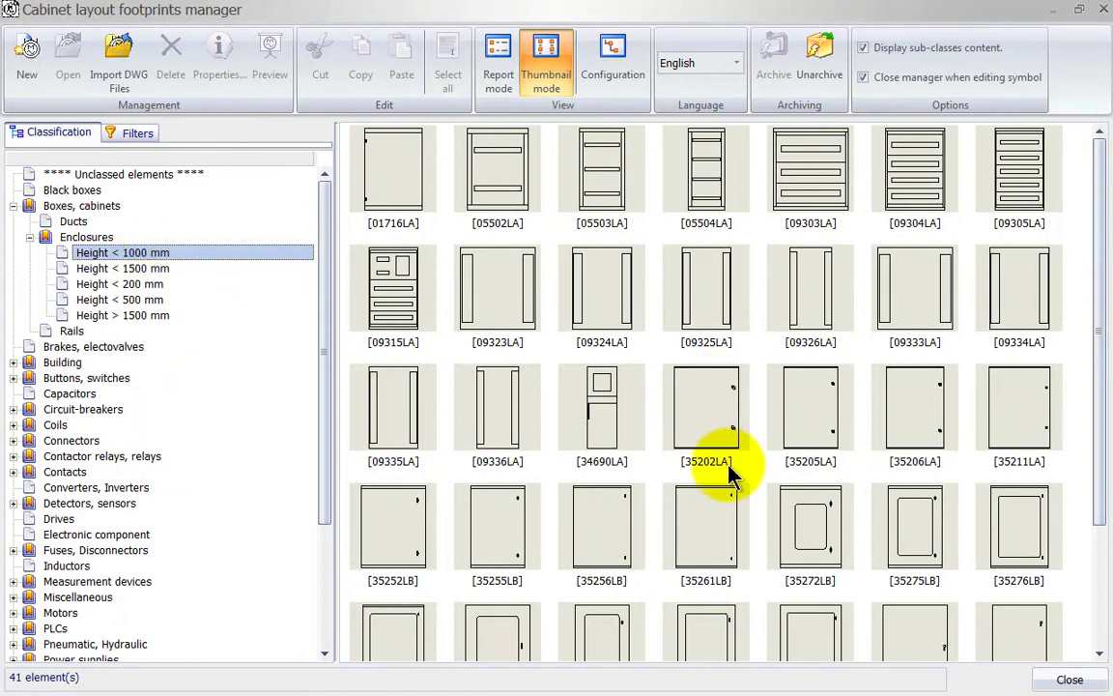
# - Filter footprints to manufacturer Rittal and open the User Defined Cabinet footprint for editing
pyautogui.click(143, 134)
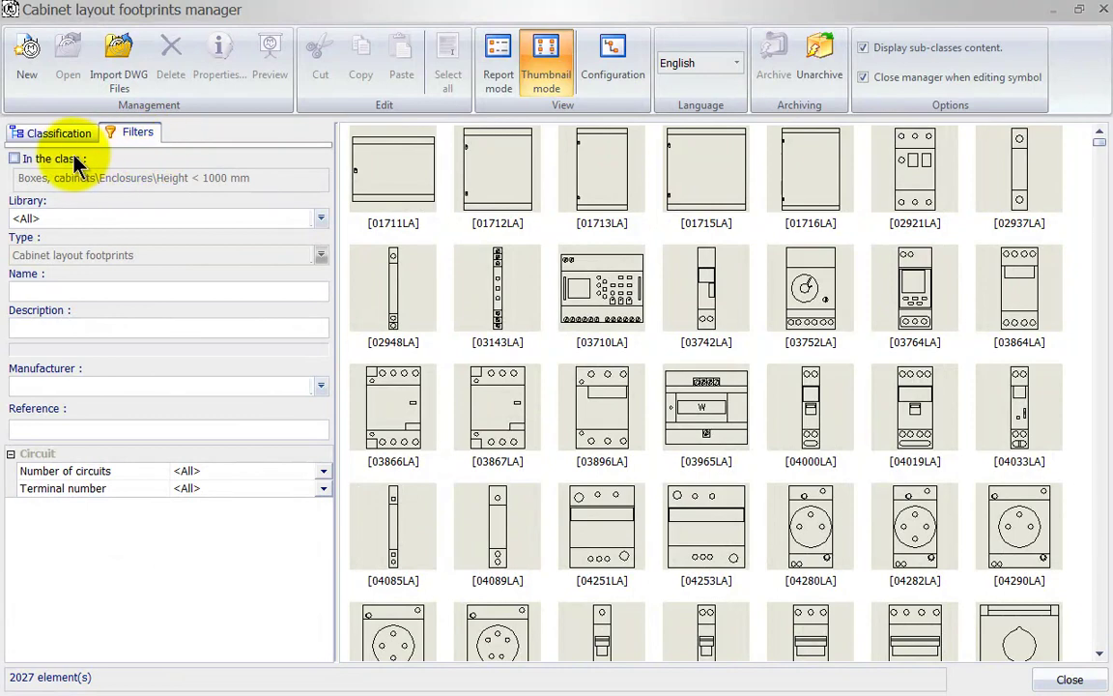
pyautogui.click(145, 386)
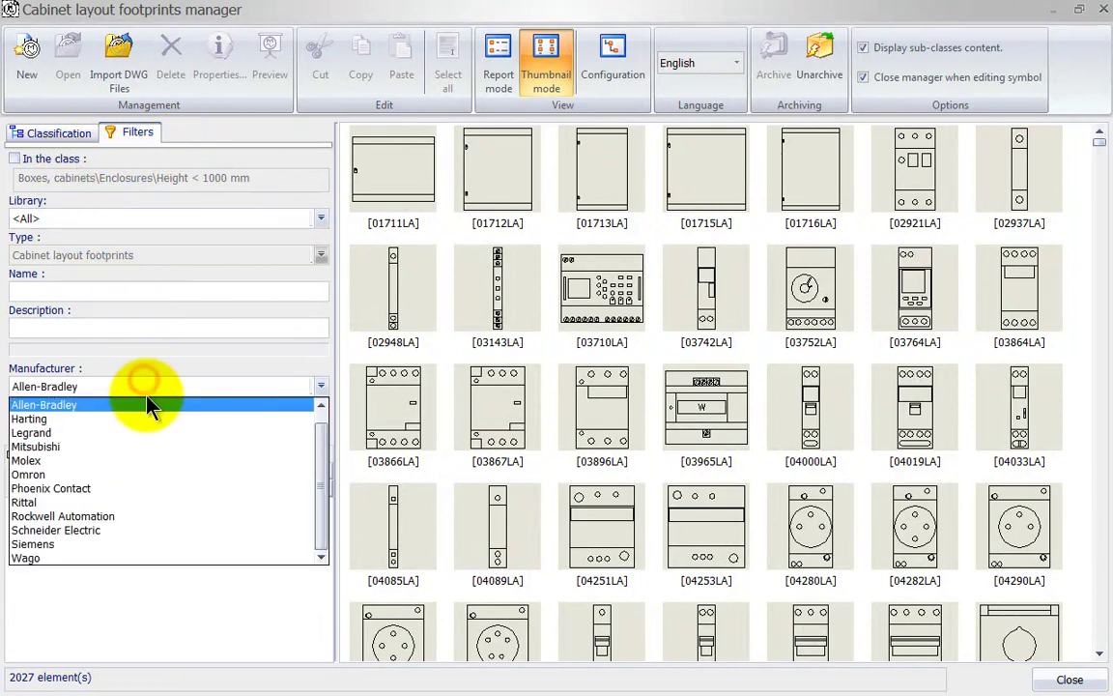
pyautogui.click(171, 501)
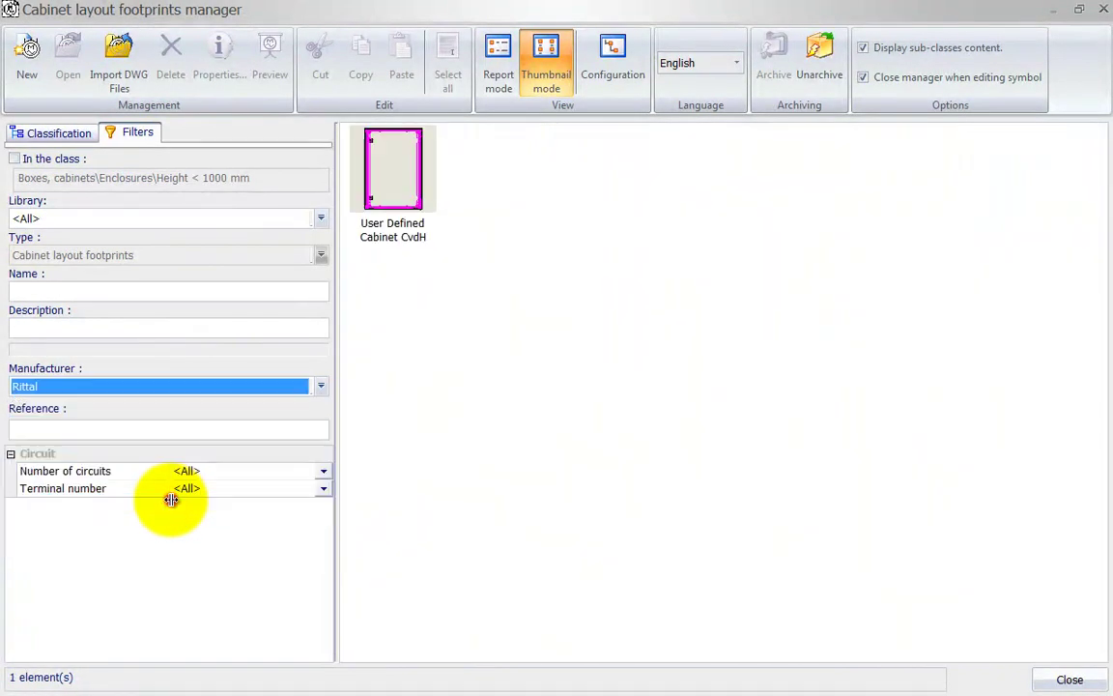
pyautogui.doubleClick(397, 170)
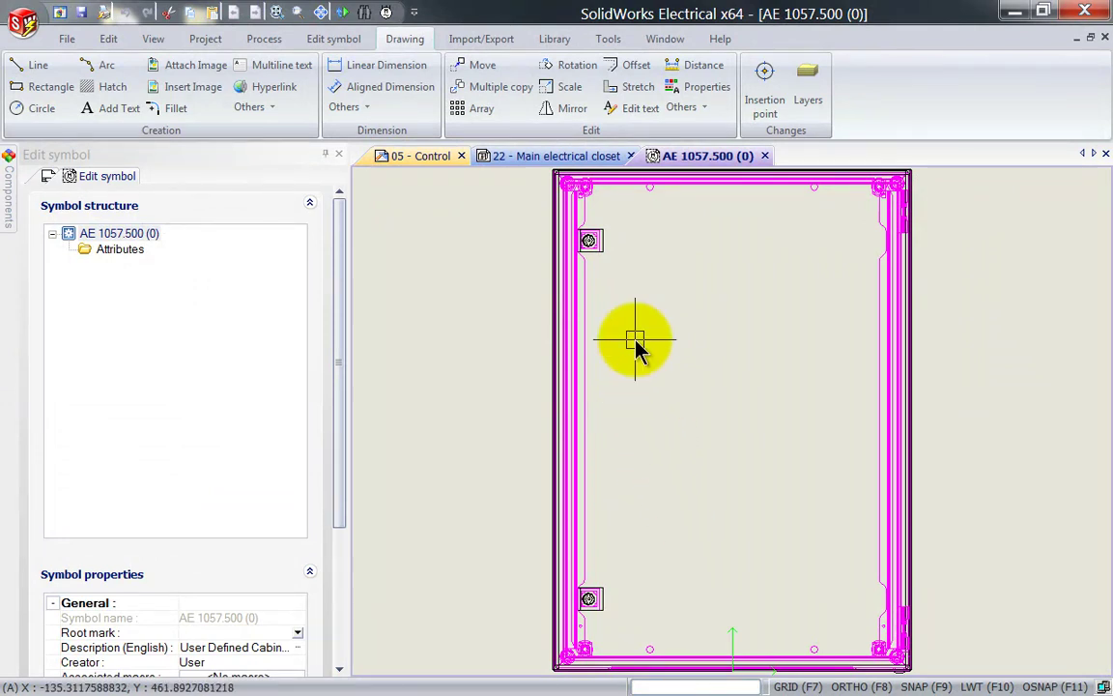
pyautogui.scroll(3, 599, 215)
pyautogui.scroll(-2, 609, 220)
pyautogui.moveTo(616, 223); pyautogui.dragTo(580, 268, button='middle')
pyautogui.scroll(2, 570, 253)
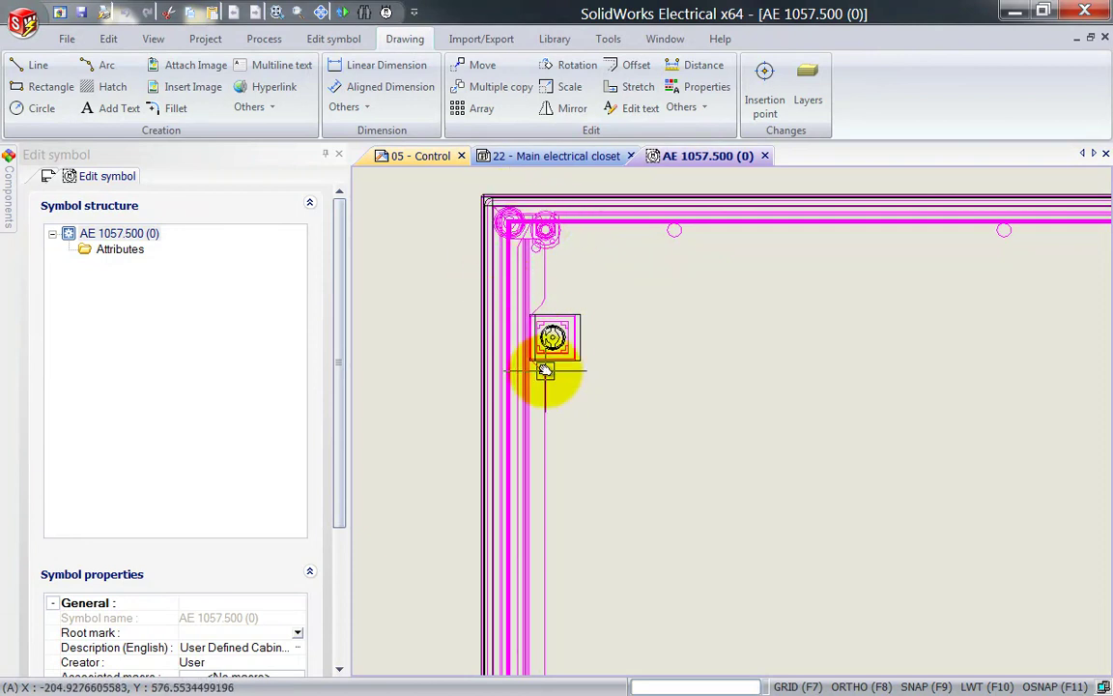
pyautogui.scroll(-3, 641, 432)
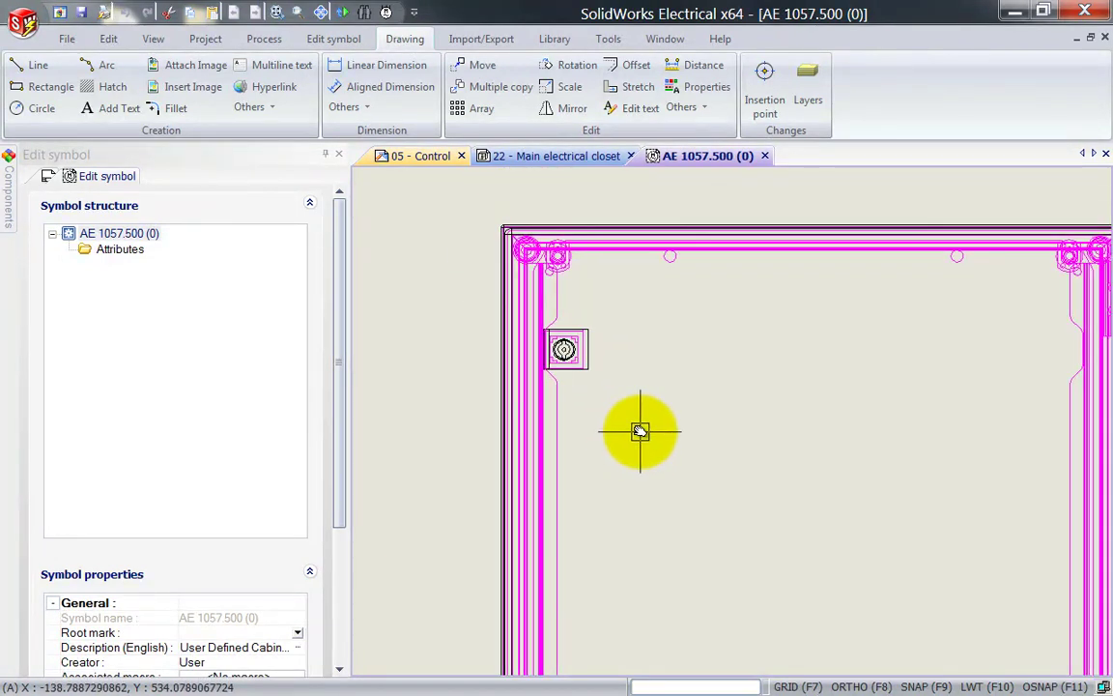
pyautogui.moveTo(800, 519); pyautogui.dragTo(729, 384, button='middle')
pyautogui.scroll(-2, 729, 386)
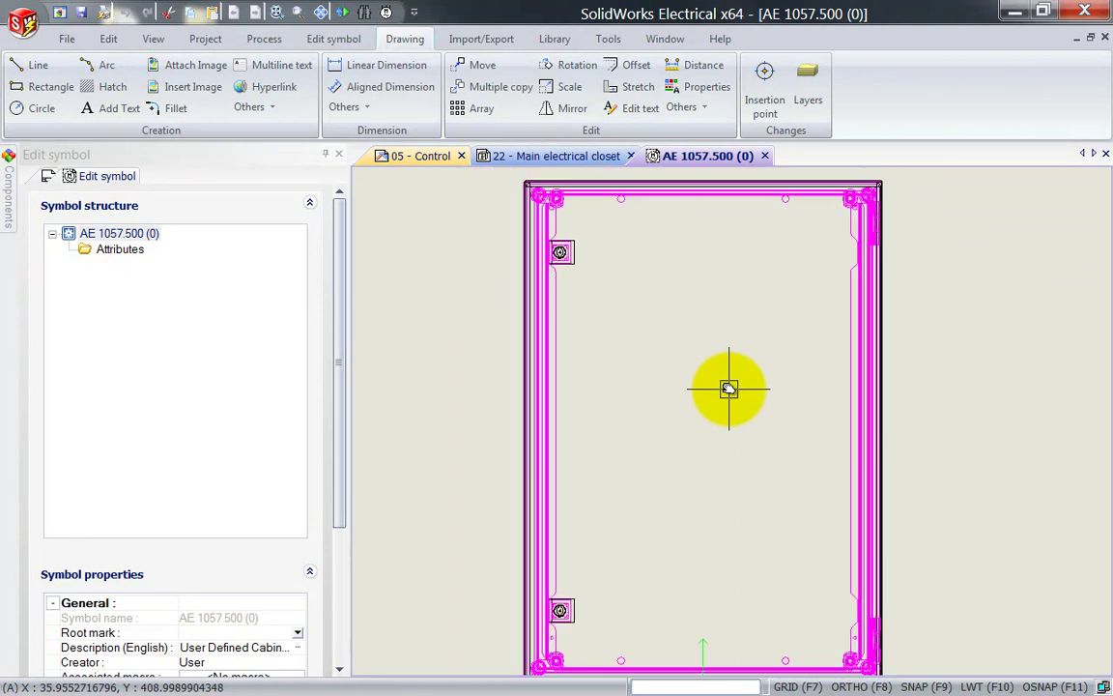
pyautogui.scroll(-1, 728, 388)
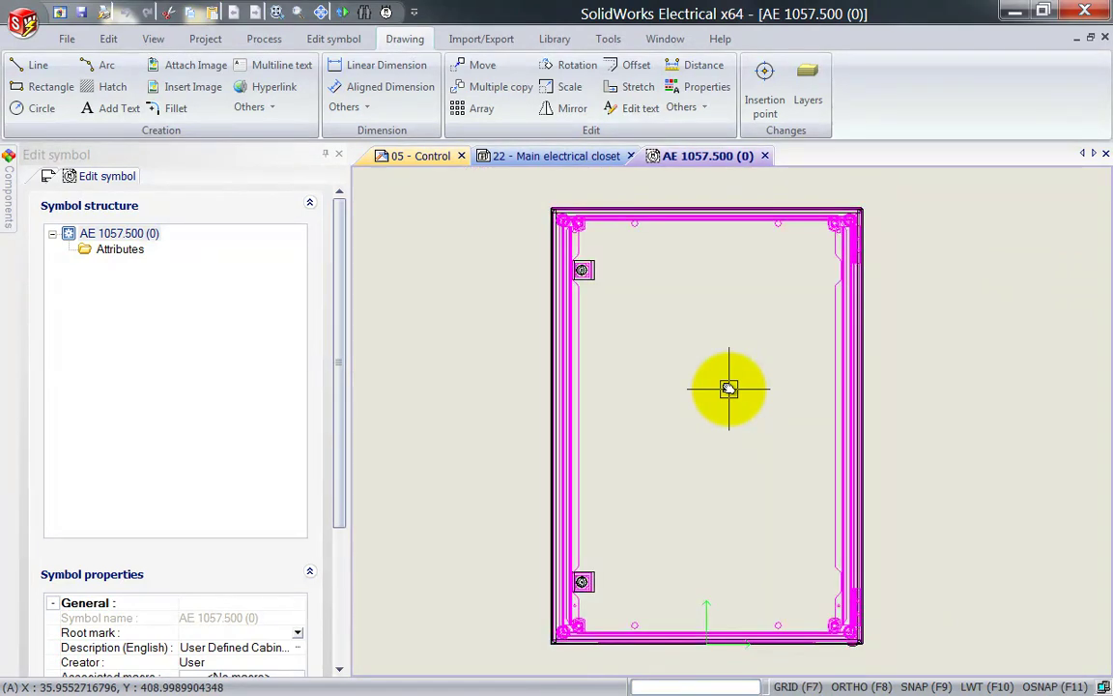
pyautogui.moveTo(728, 384); pyautogui.dragTo(606, 377, button='middle')
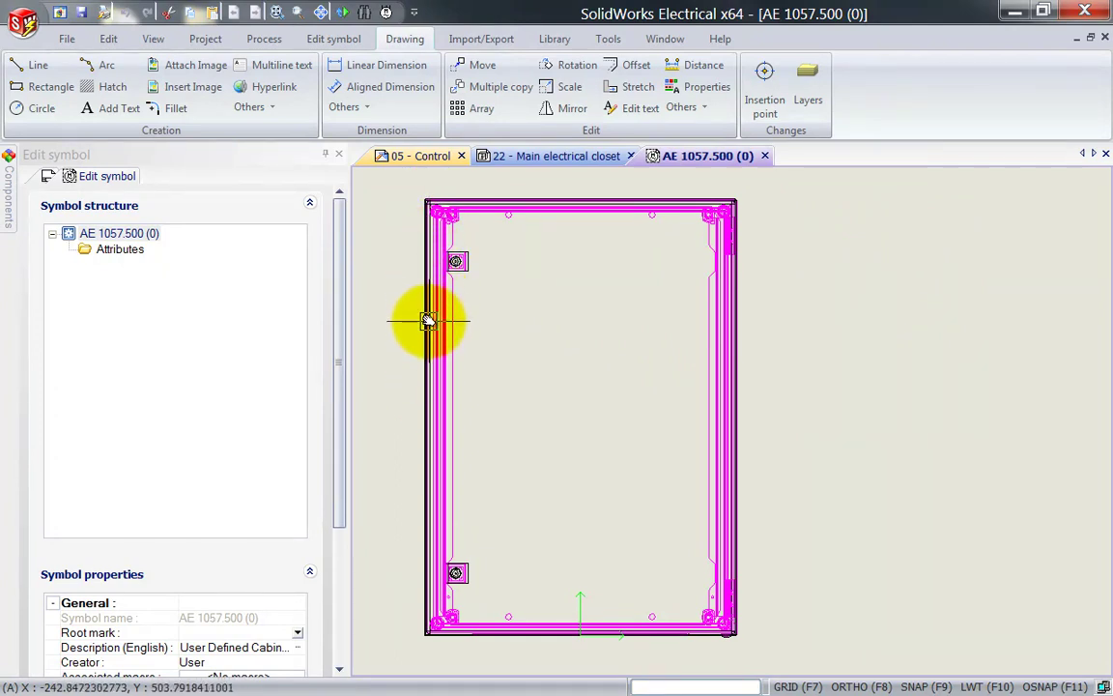
pyautogui.moveTo(414, 321); pyautogui.dragTo(470, 317, button='middle')
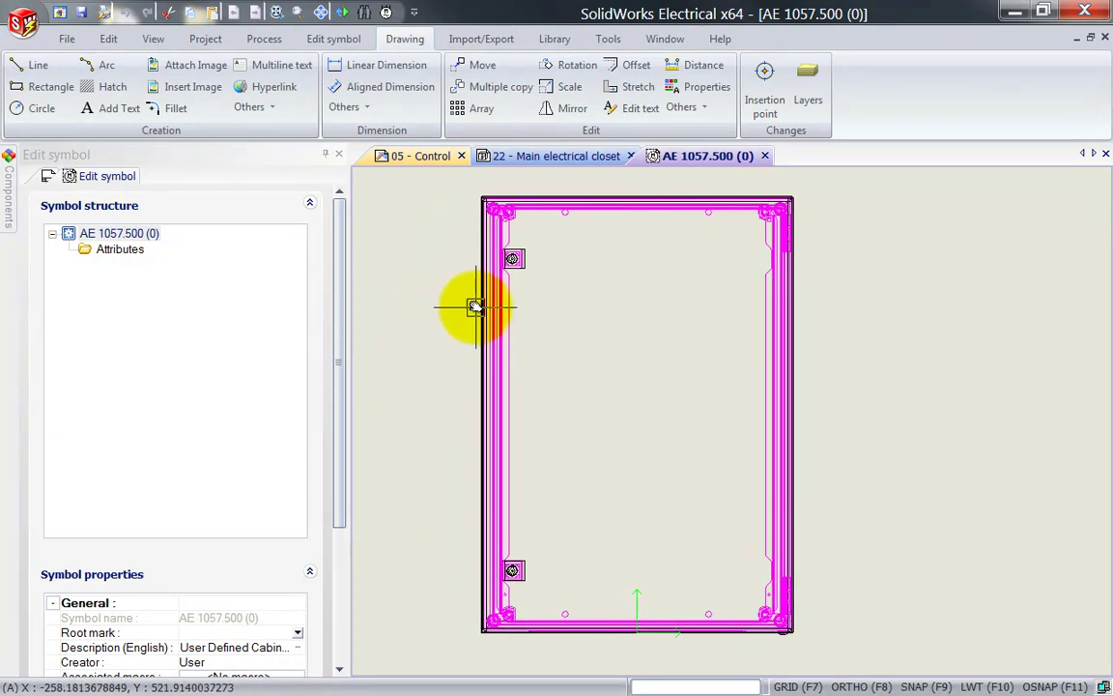
pyautogui.scroll(3, 479, 232)
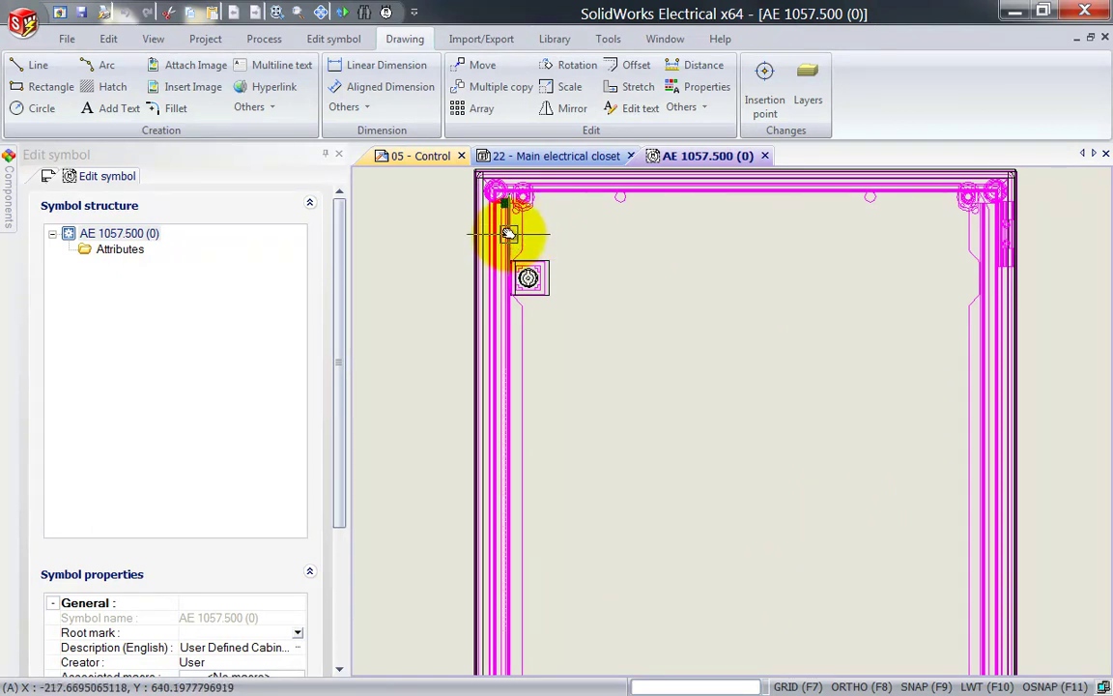
pyautogui.click(547, 227)
pyautogui.click(487, 230)
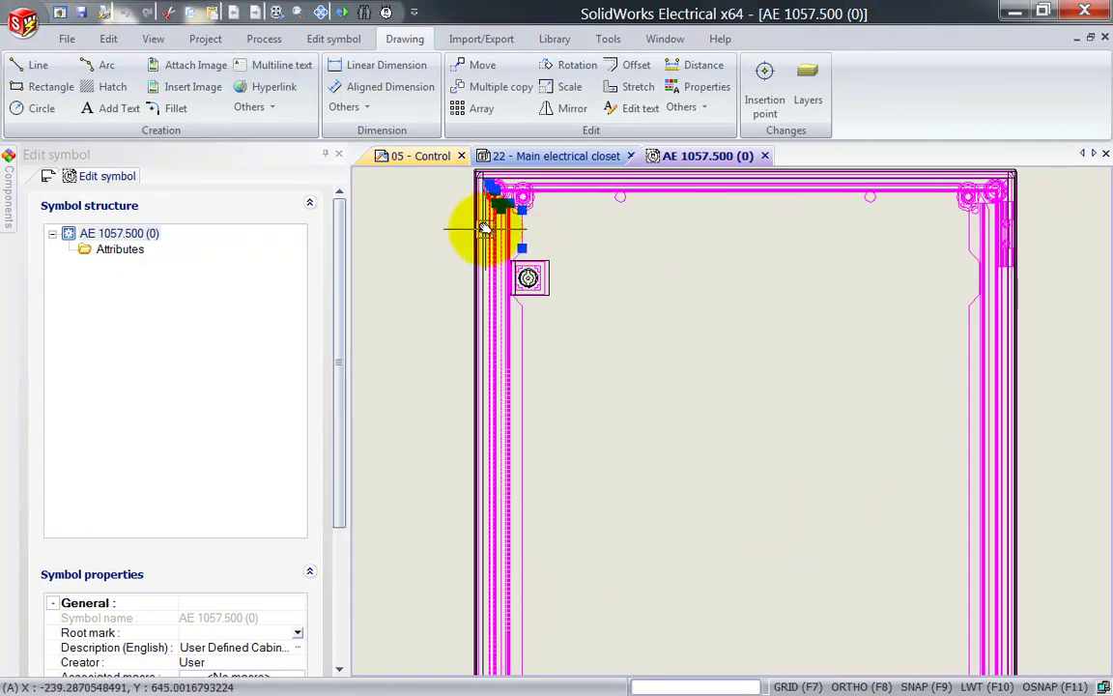
pyautogui.click(566, 399)
pyautogui.scroll(-3, 621, 350)
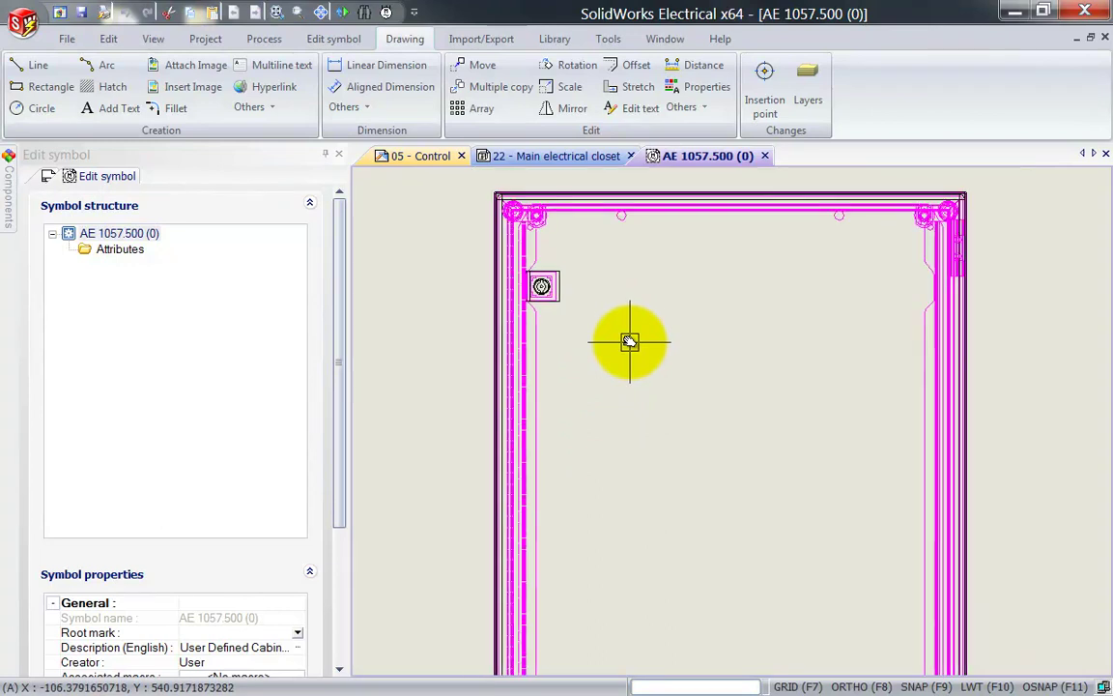
# - Save and close the AE 1057.500 (0) footprint, then choose Insert as 'other element' for 1057500
pyautogui.click(764, 156)
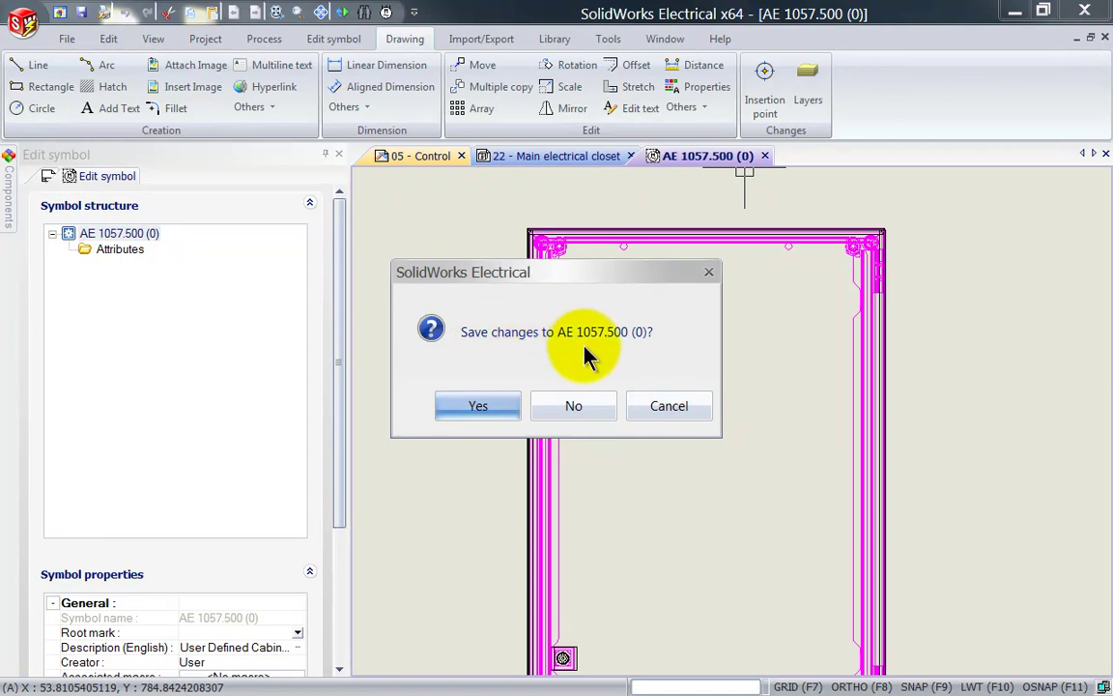
pyautogui.click(512, 410)
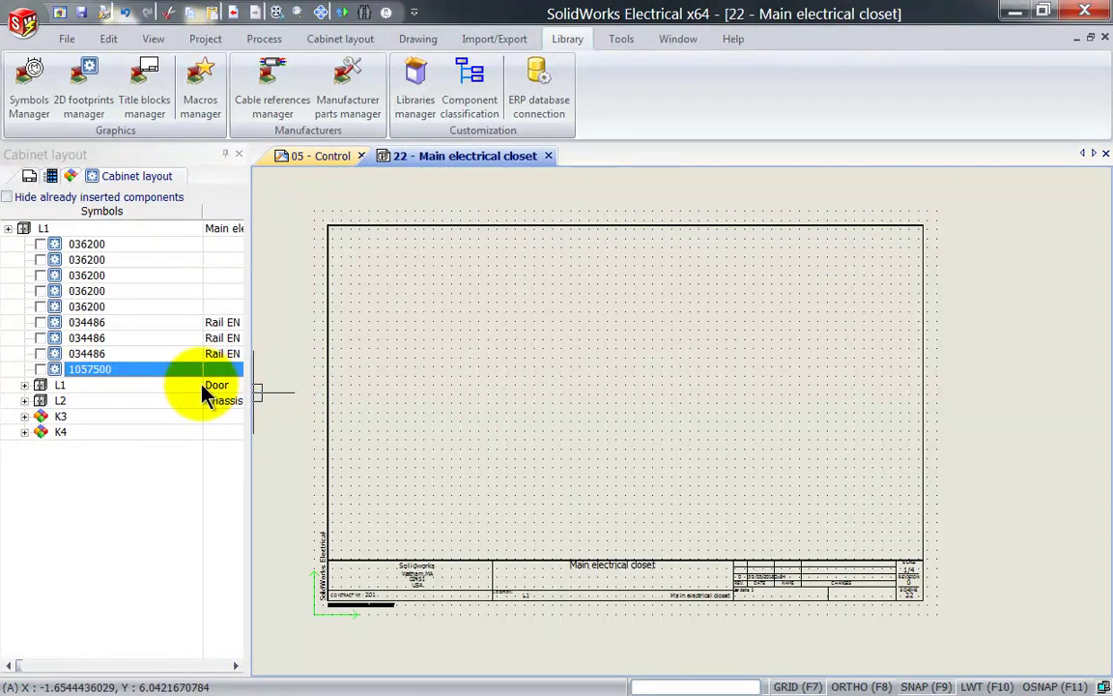
pyautogui.rightClick(150, 379)
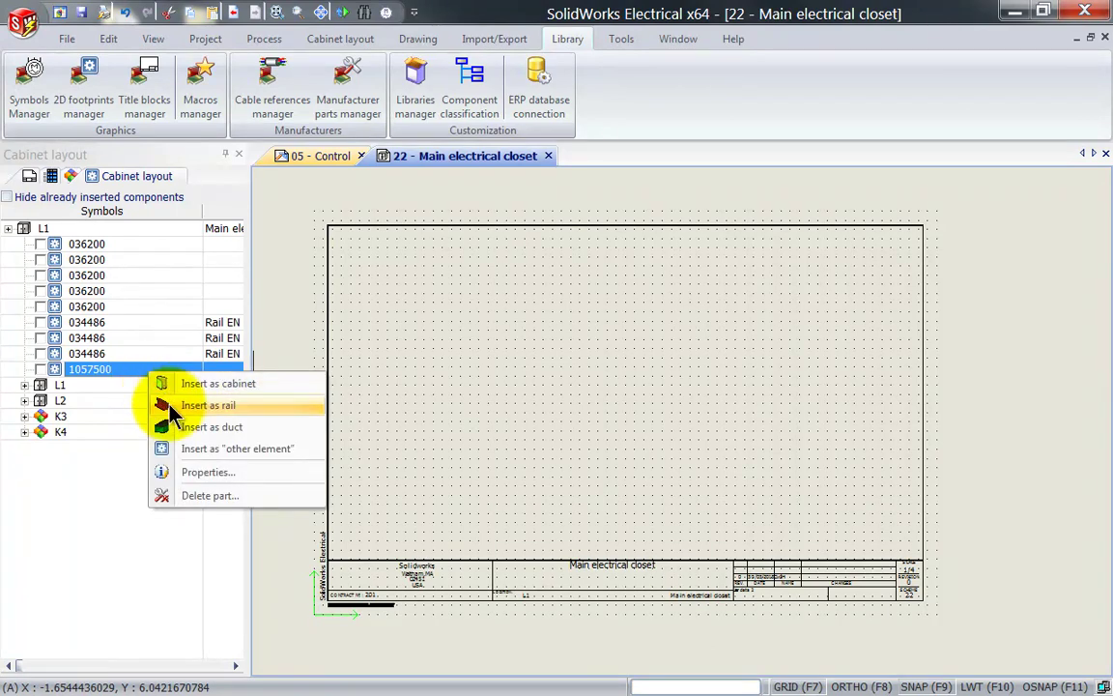
pyautogui.click(193, 448)
# - Filter the footprint chooser to manufacturer Rittal and select the User Defined Cabinet CvdH footprint
pyautogui.click(183, 507)
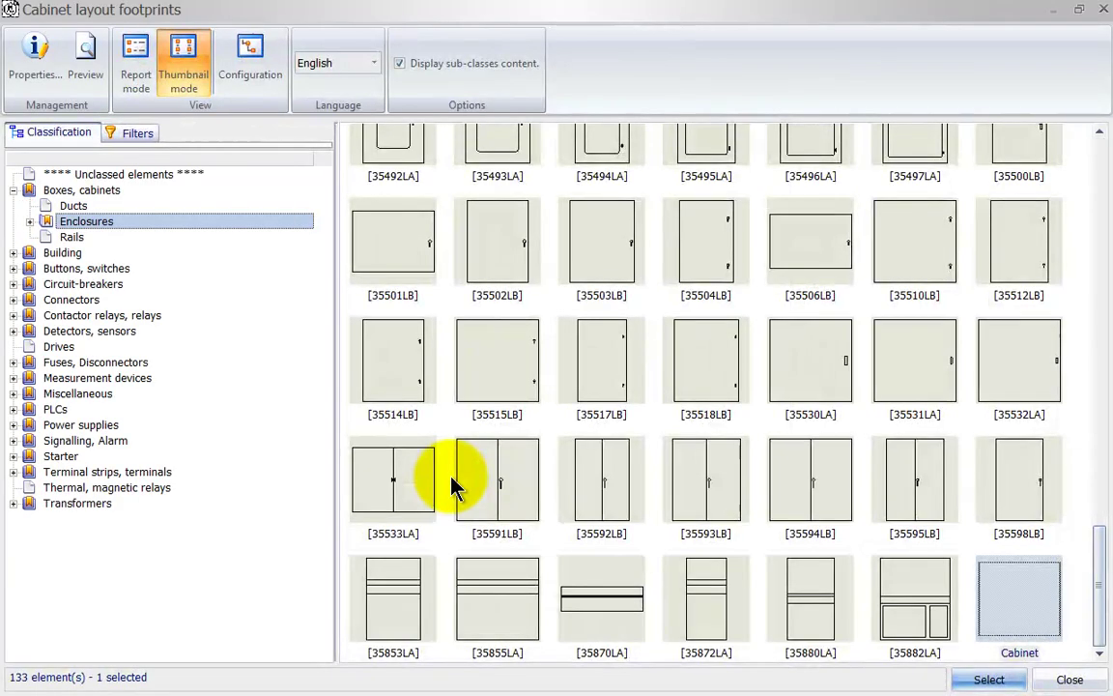
pyautogui.moveTo(1100, 575); pyautogui.dragTo(1076, 314)
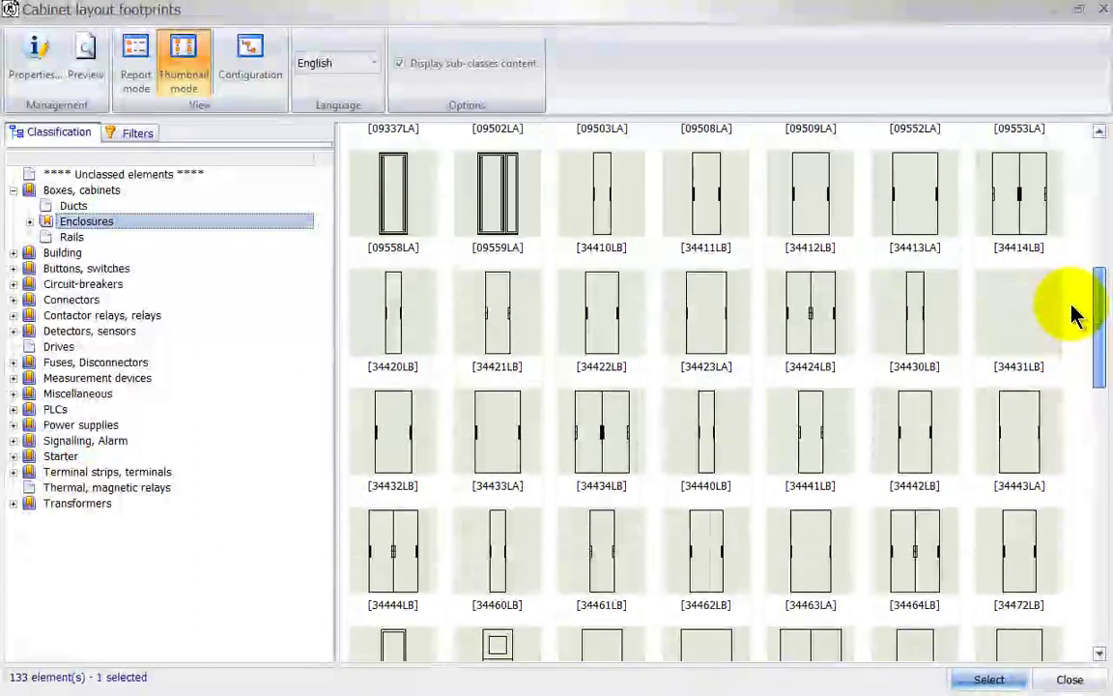
pyautogui.click(137, 132)
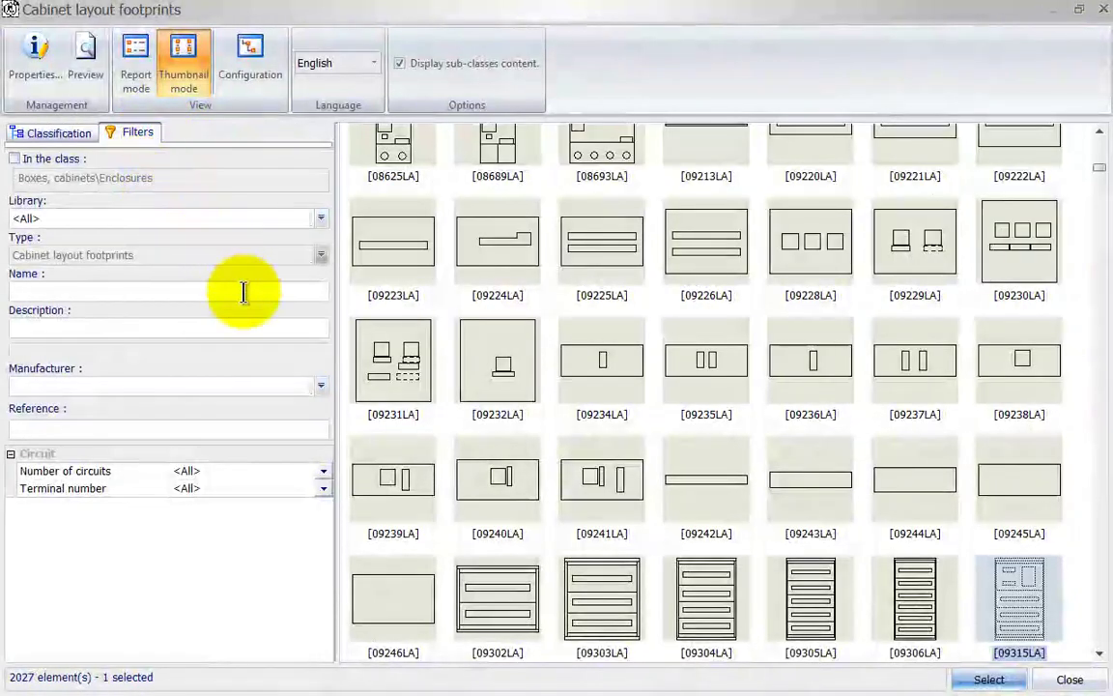
pyautogui.click(320, 386)
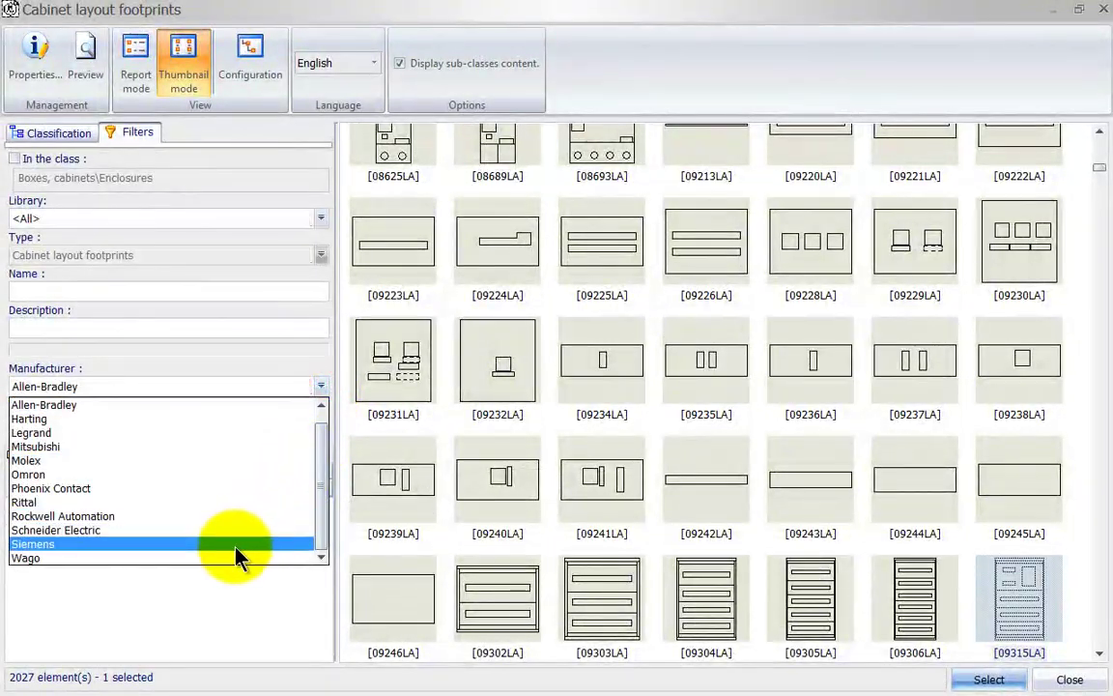
pyautogui.click(220, 502)
pyautogui.click(395, 198)
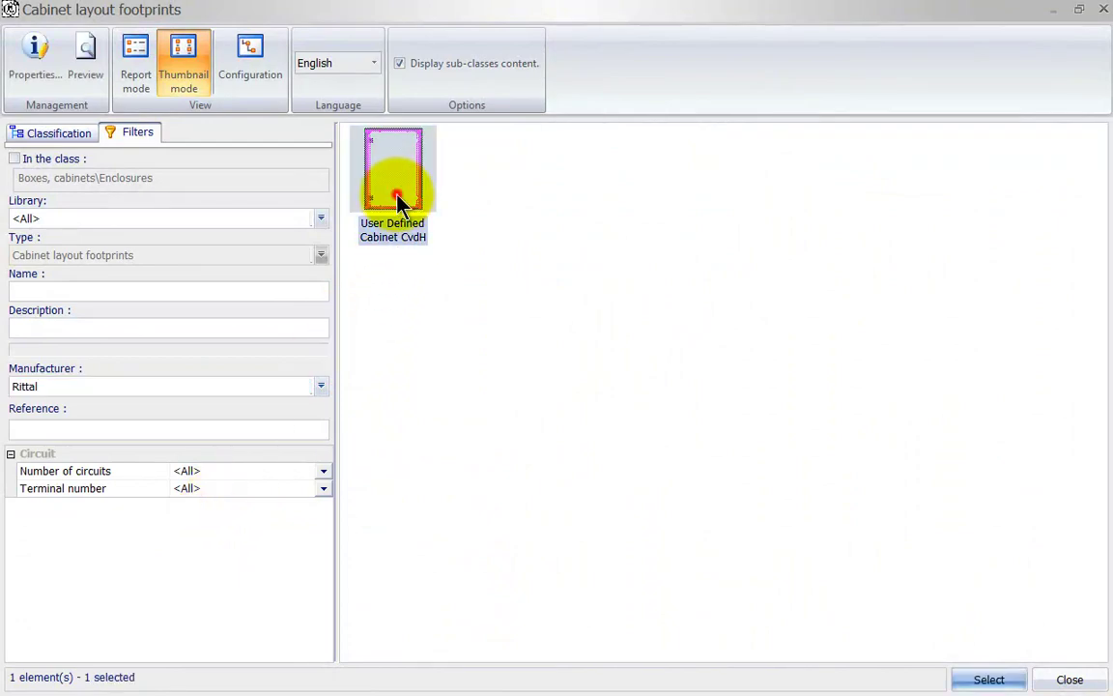
pyautogui.click(975, 680)
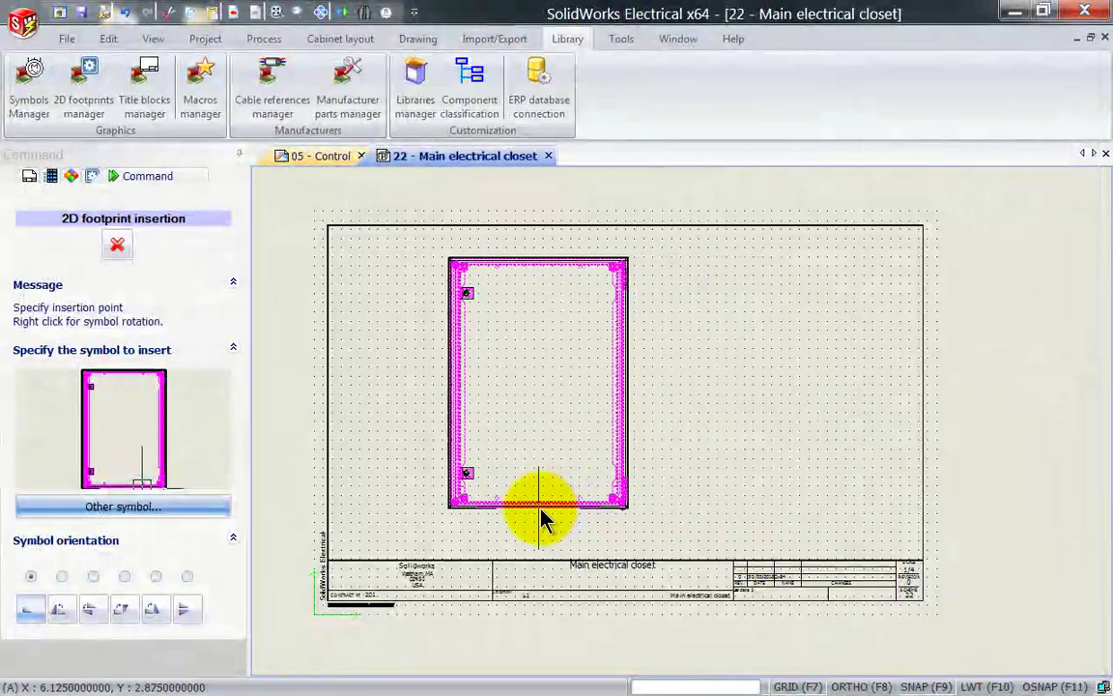